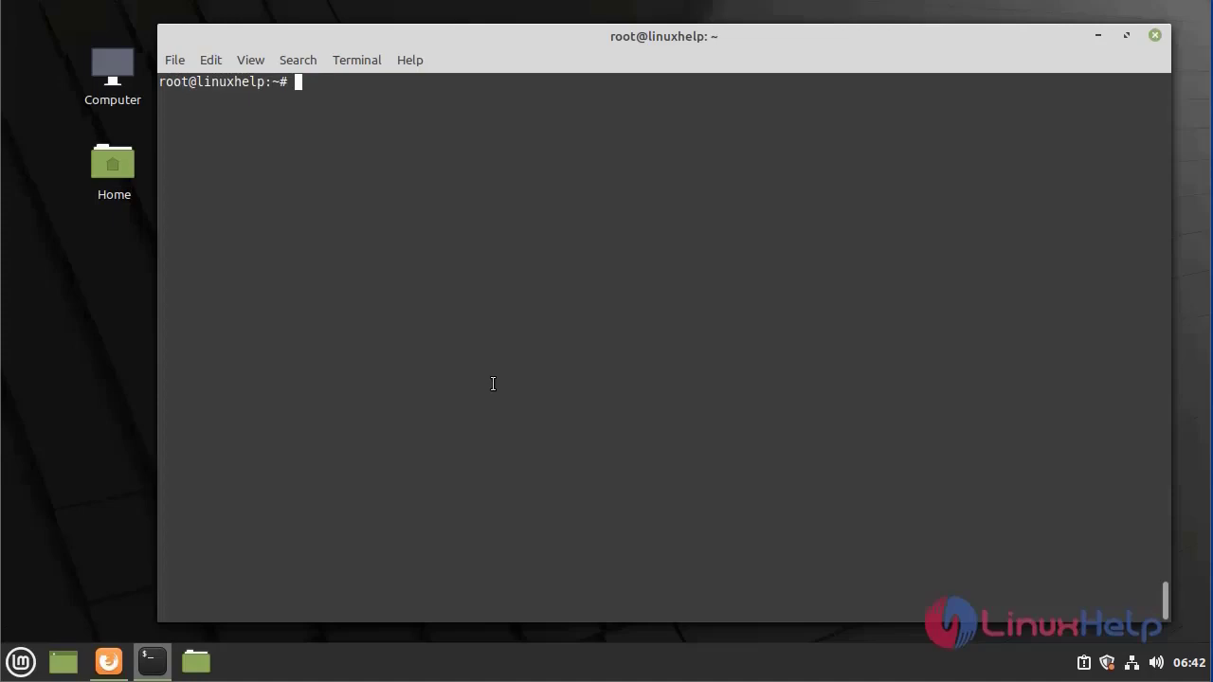
Confirm the system is Linux Mint 20.2 with lsb_release -a.
type("lsb_release ")
type("-a")
key("Return")
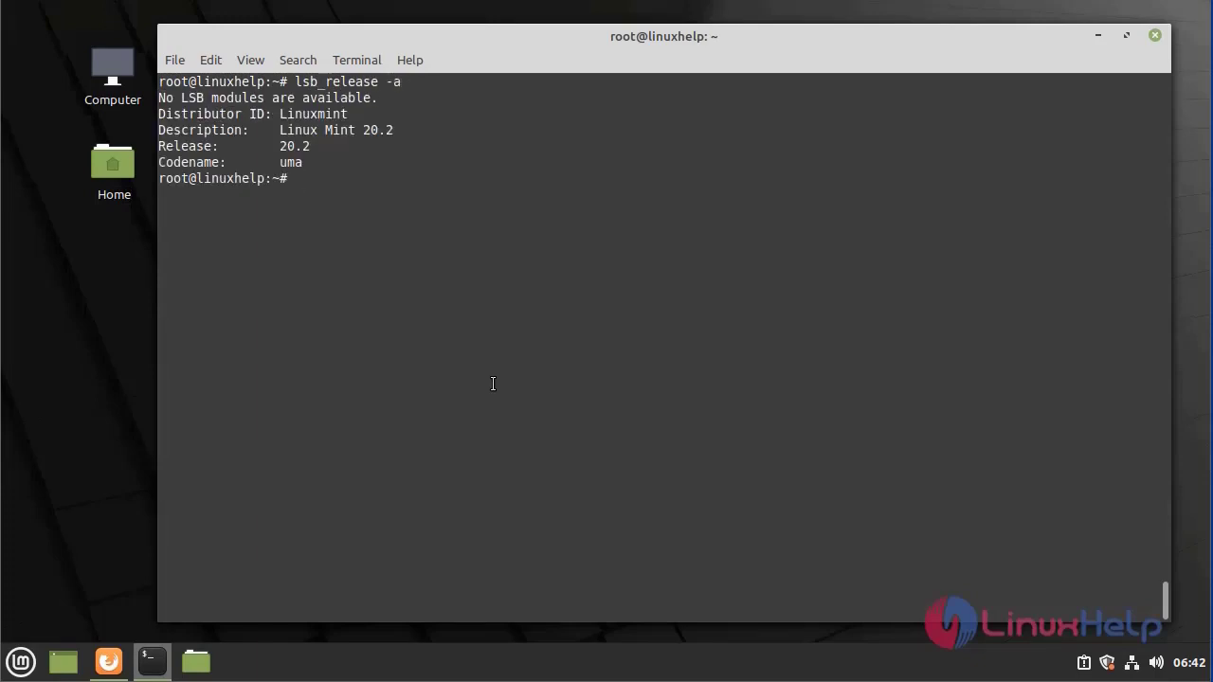
key("Return")
key("Return")
key("Return")
key("Return")
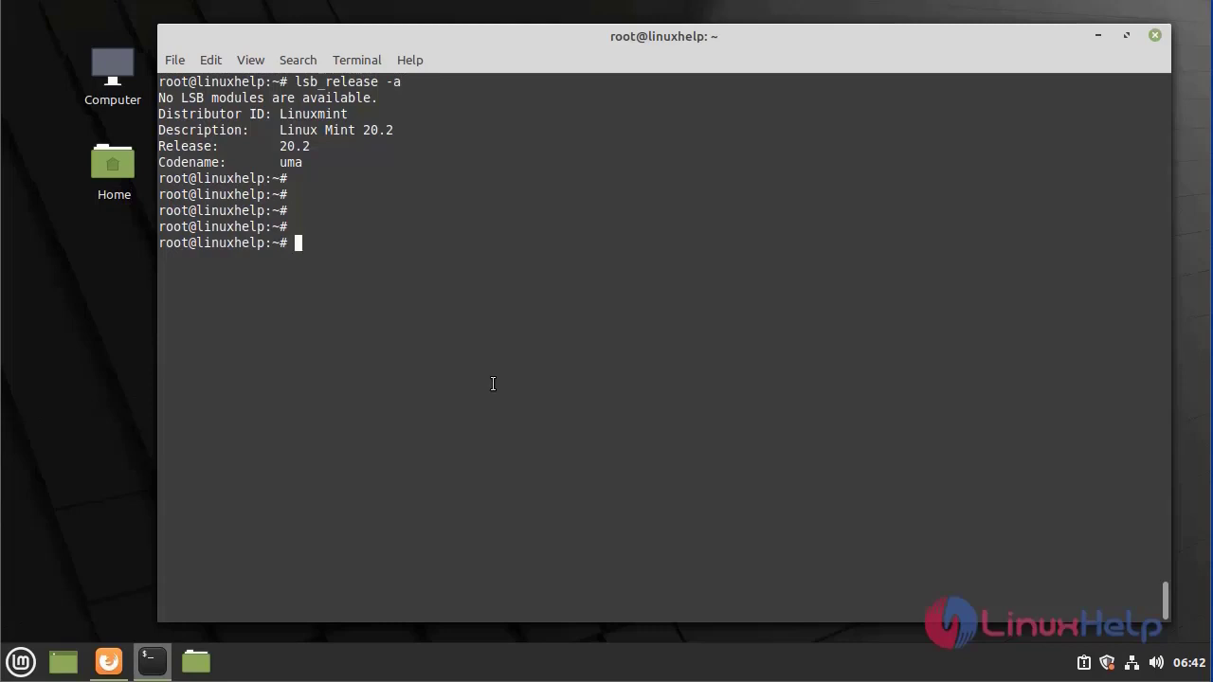
Download bludit-3-9-2.zip from bludit.com into the home folder with wget.
type("wget https://www.bludit.com/releases/bludit-3-9-2.zip")
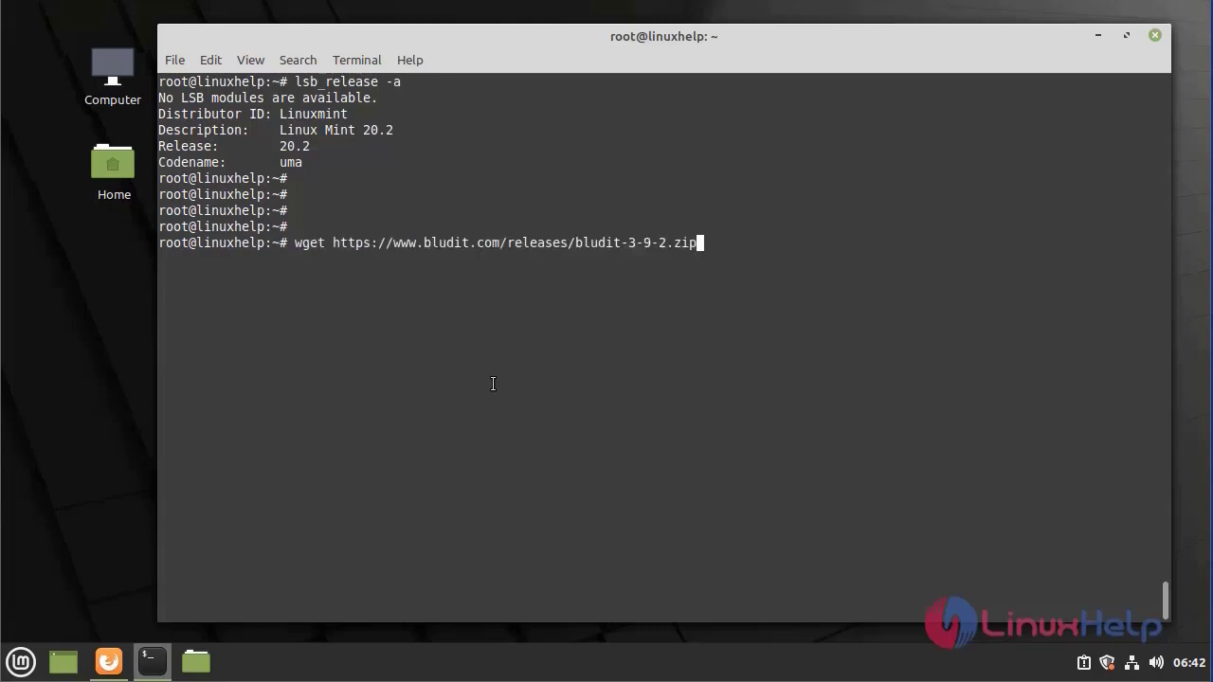
key("Return")
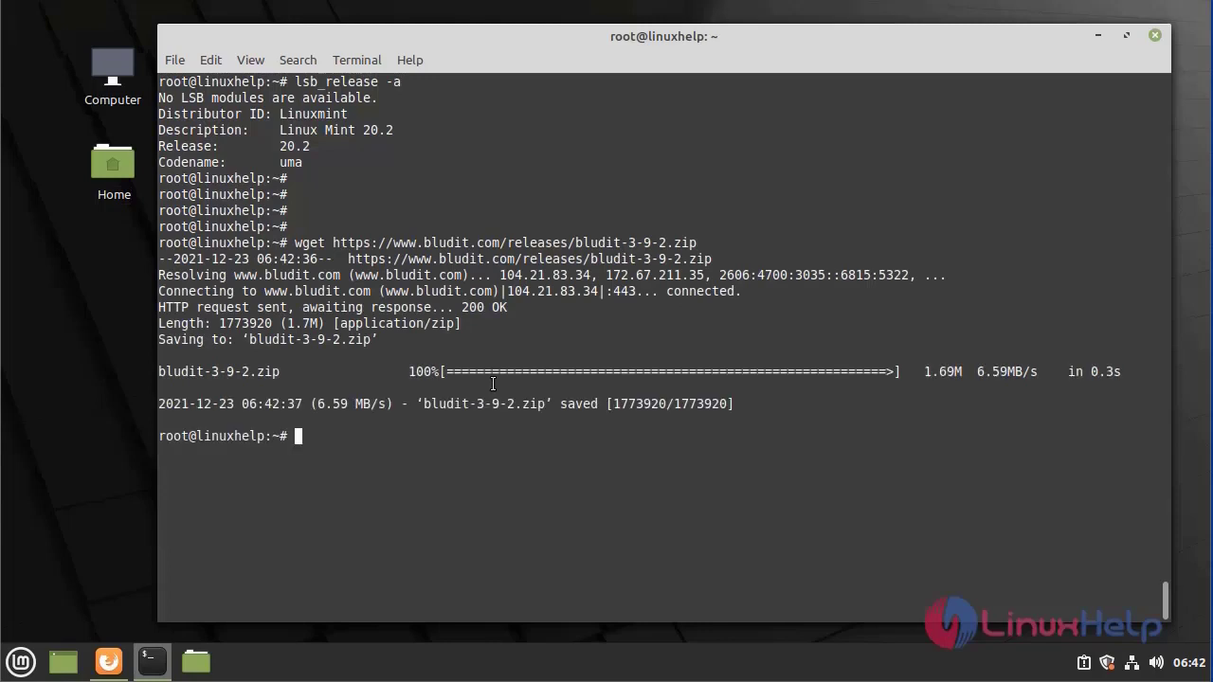
key("Return")
key("Return")
key("Return")
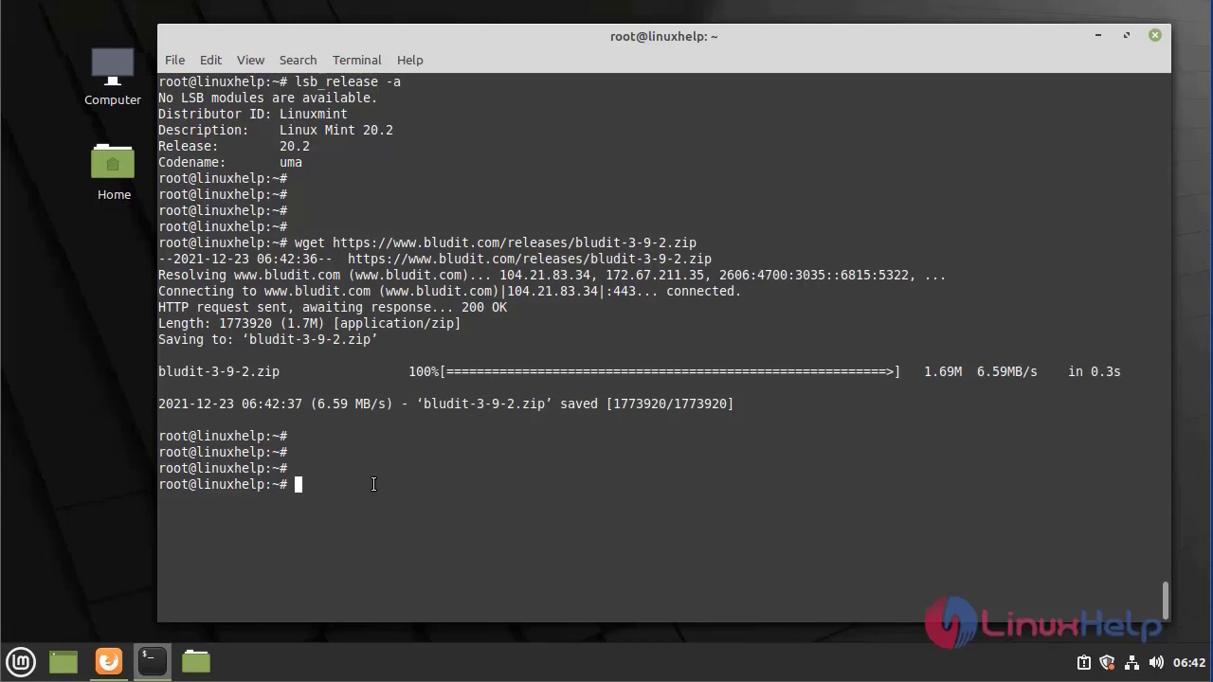
Extract bludit-3-9-2.zip with unzip.
type("unzip blu")
key("Tab")
key("Return")
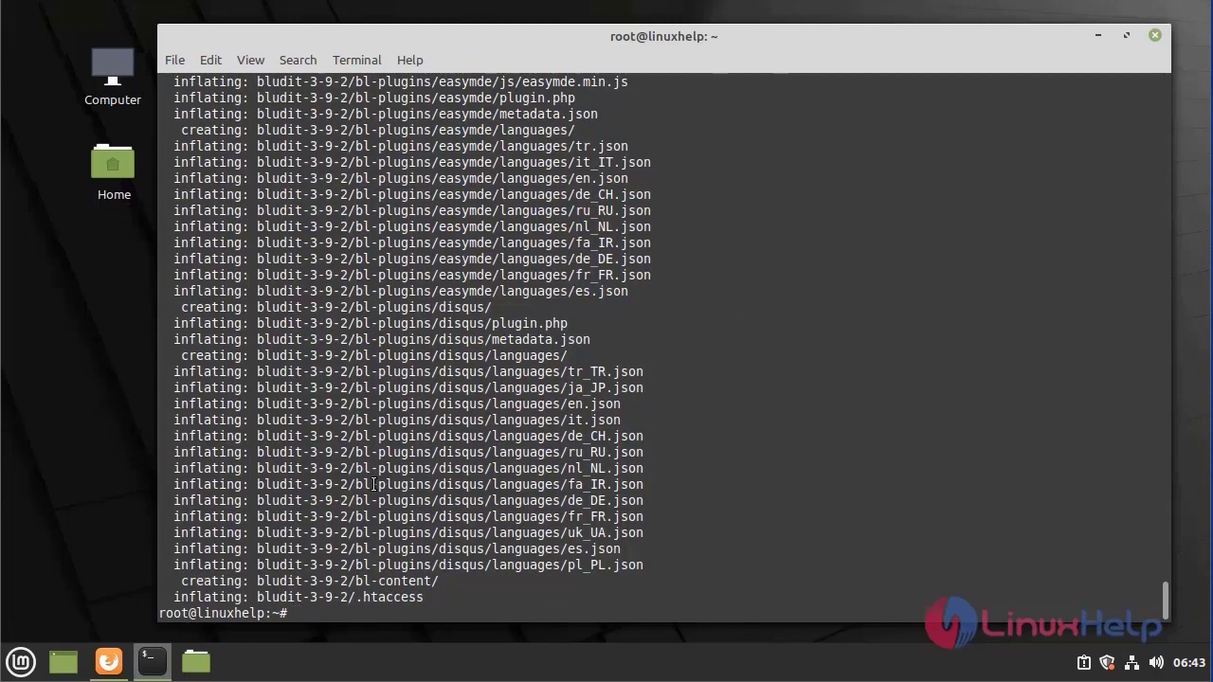
key("Return")
key("Return")
key("Return")
key("Return")
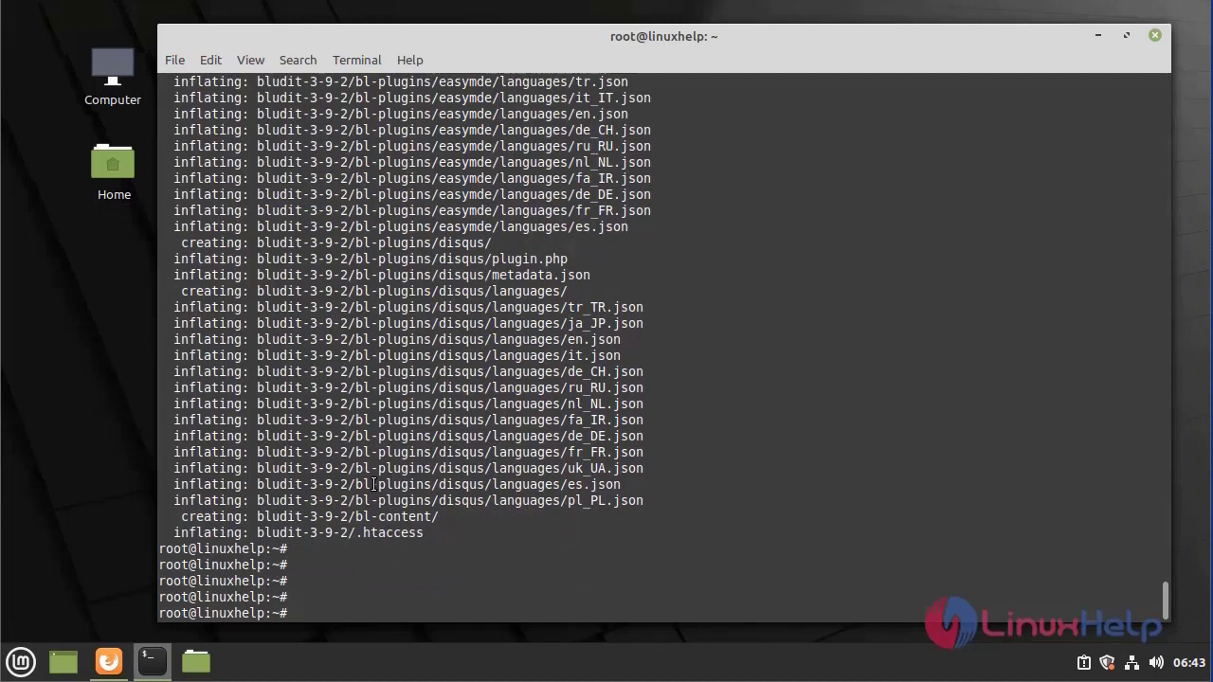
Move the extracted bludit-3-9-2 folder to /var/www/bludit.
type("mv bludit-3-9-2")
type(" /var")
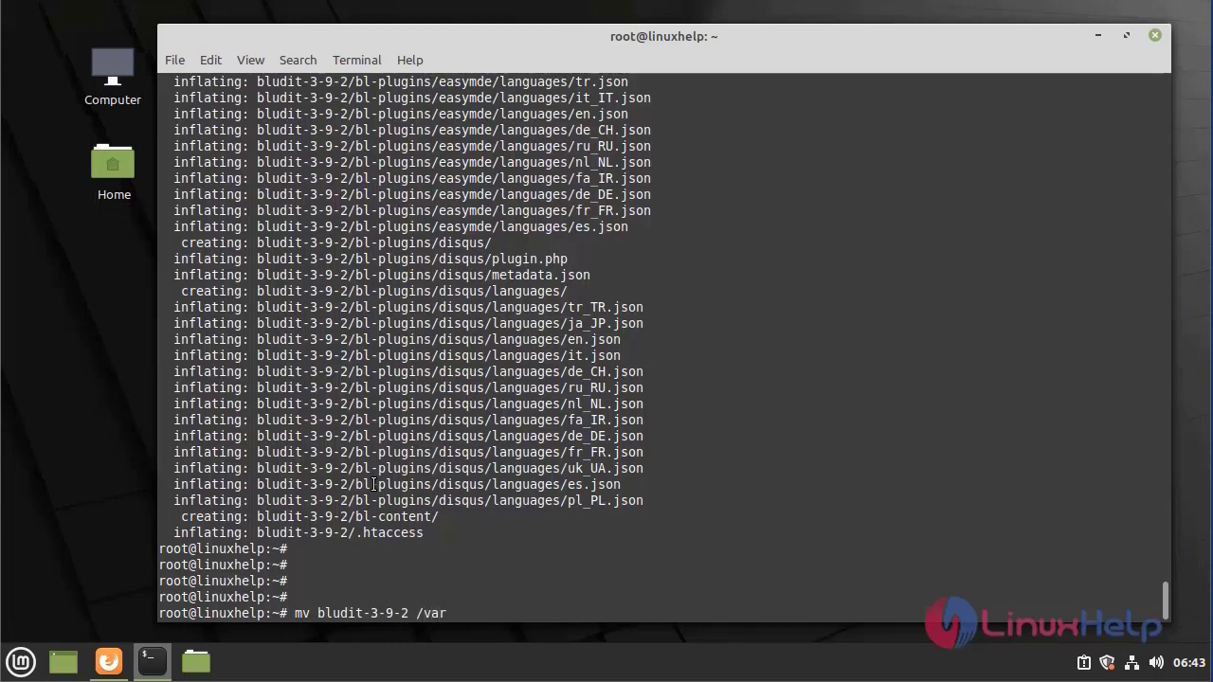
type("/")
type("www/bludit")
key("Return")
key("Return")
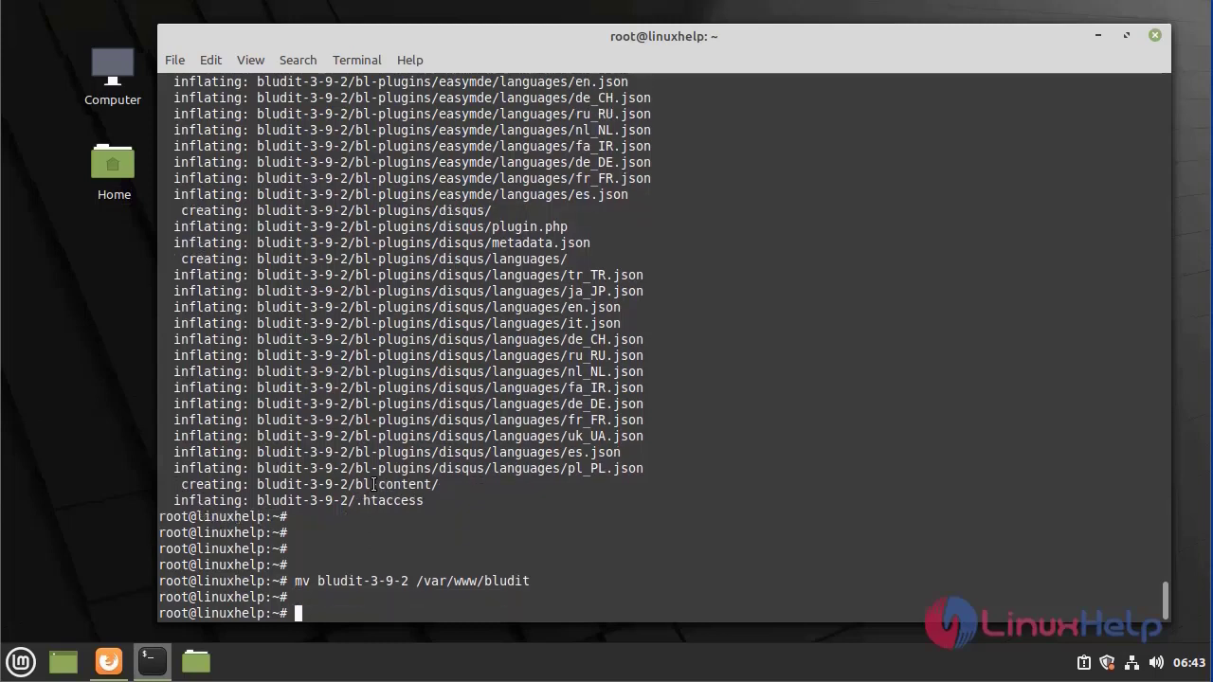
key("Return")
key("Return")
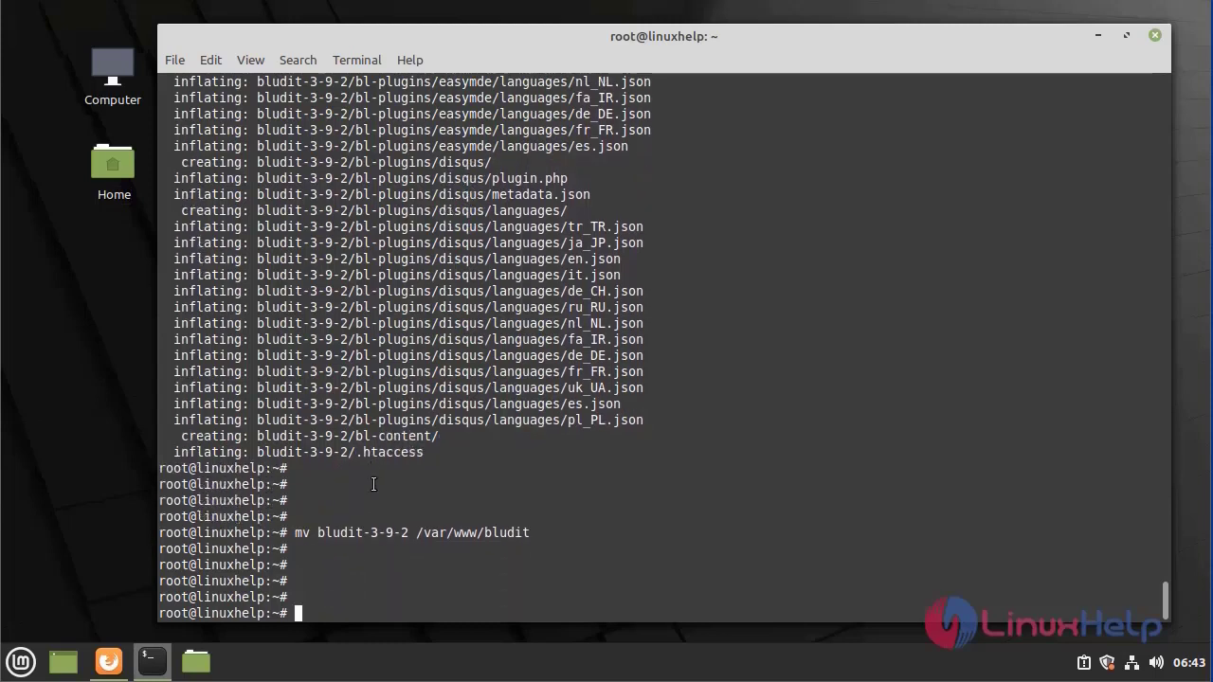
Recursively set /var/www/bludit ownership to www-data:www-data.
type("chown -R www")
type("-data.www-")
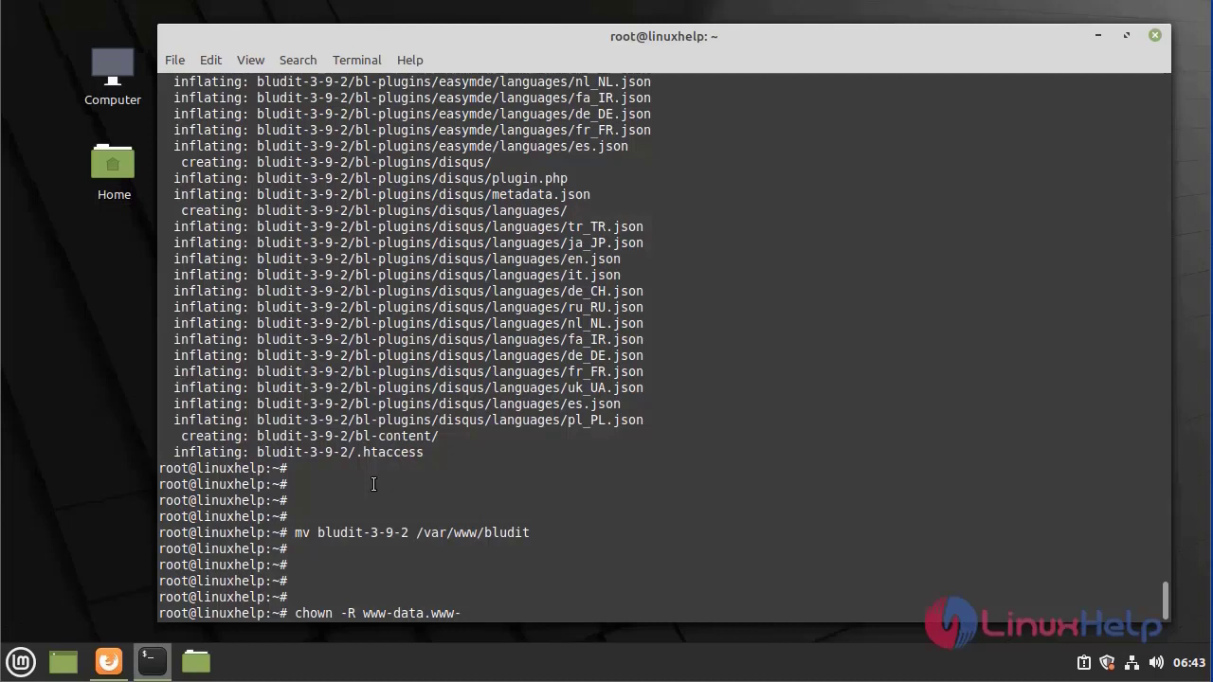
type("data")
type(" /var/www/")
type("b")
key("Tab")
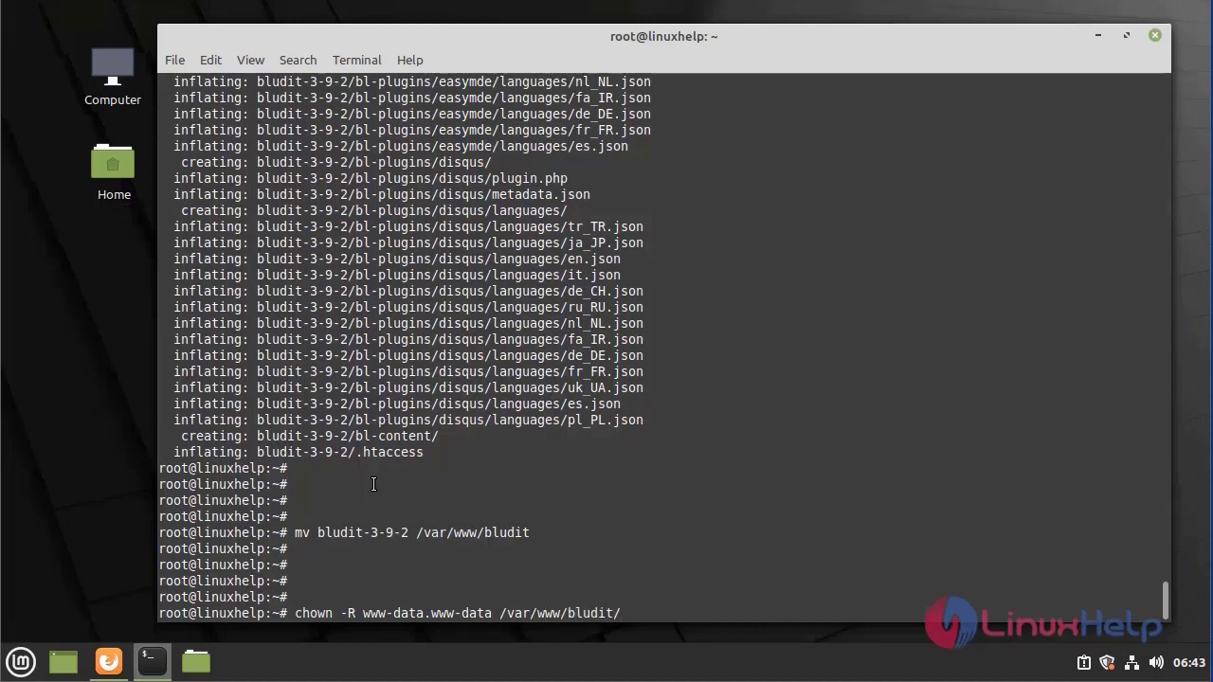
key("Return")
key("Return")
key("Return")
key("Return")
key("Return")
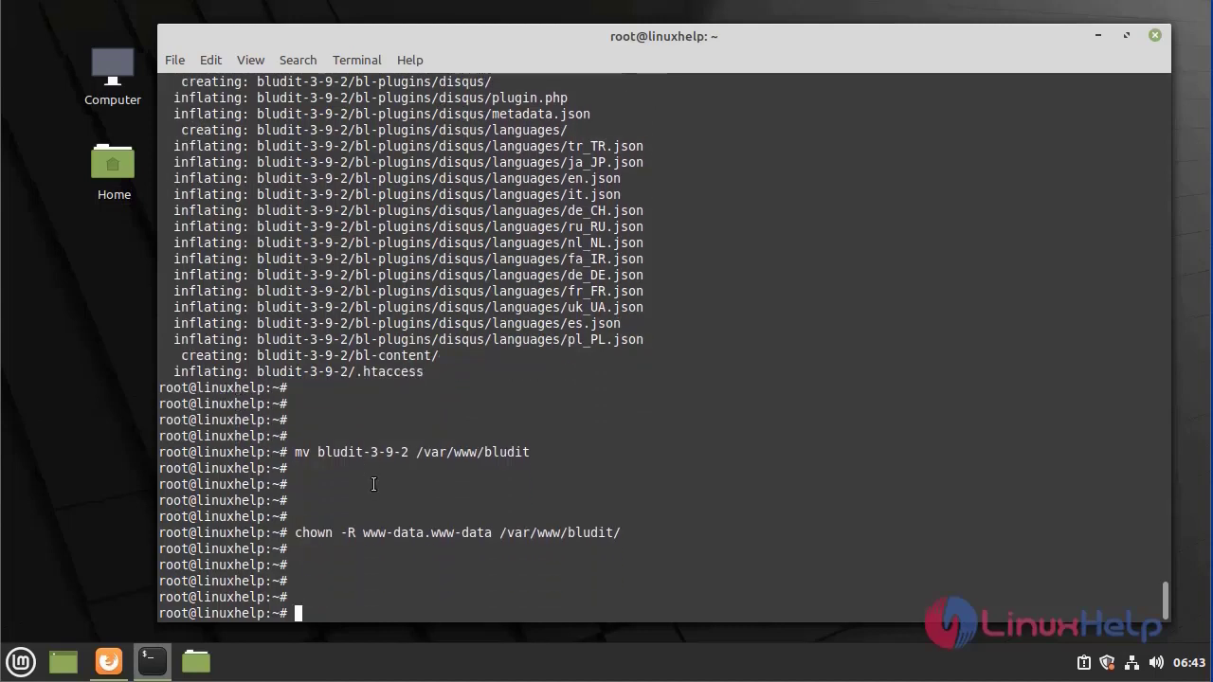
Recursively set /var/www/bludit permissions to 755.
type("chmod -R ")
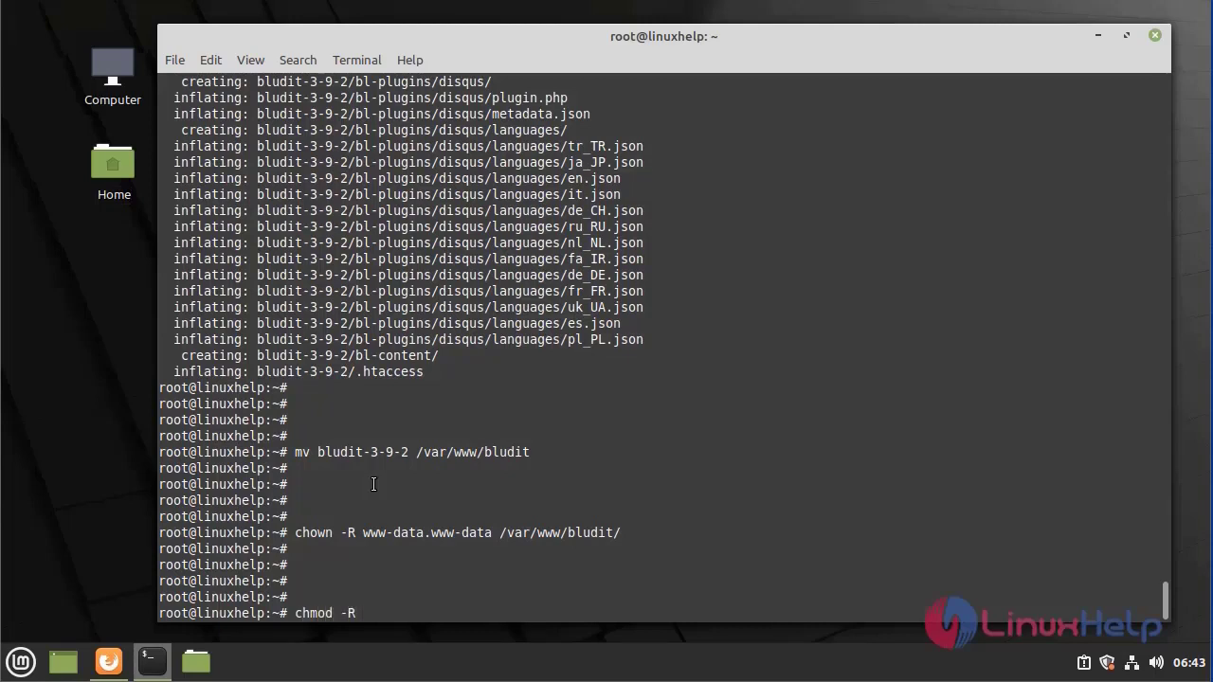
type("755")
type(" /var/www/b")
key("Tab")
key("Return")
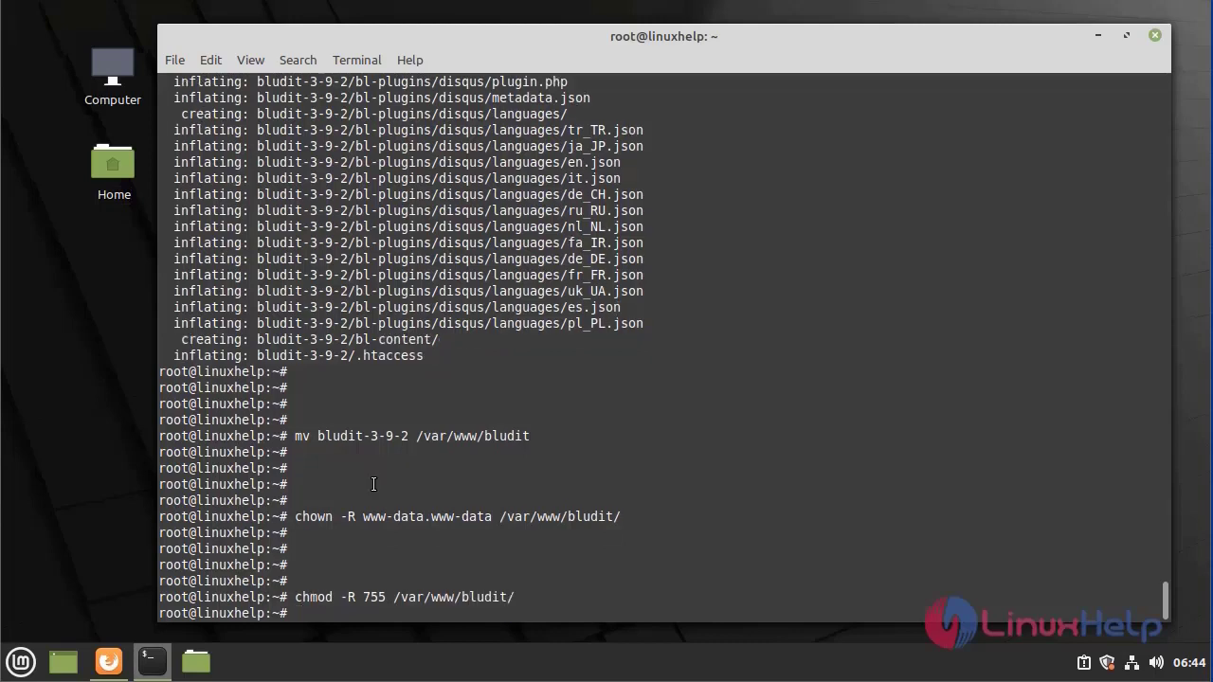
key("Return")
key("Return")
key("Return")
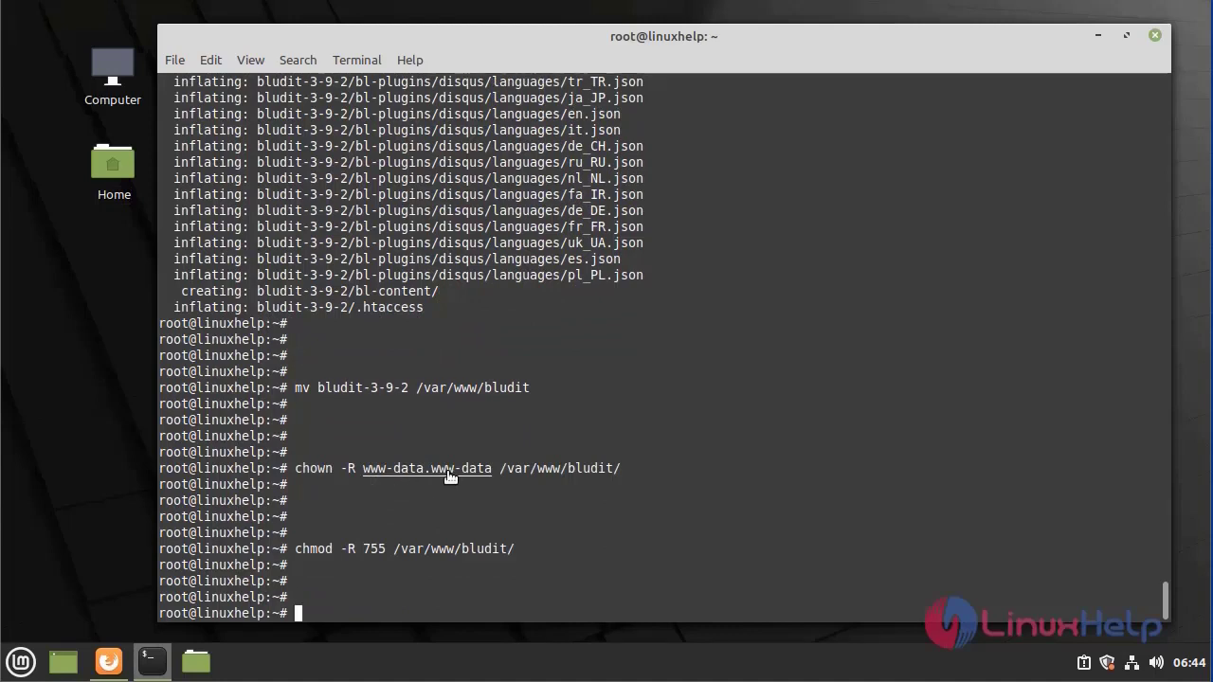
Create /etc/apache2/sites-available/bludit.conf in nano.
type("nano /etc/")
type("apache2/")
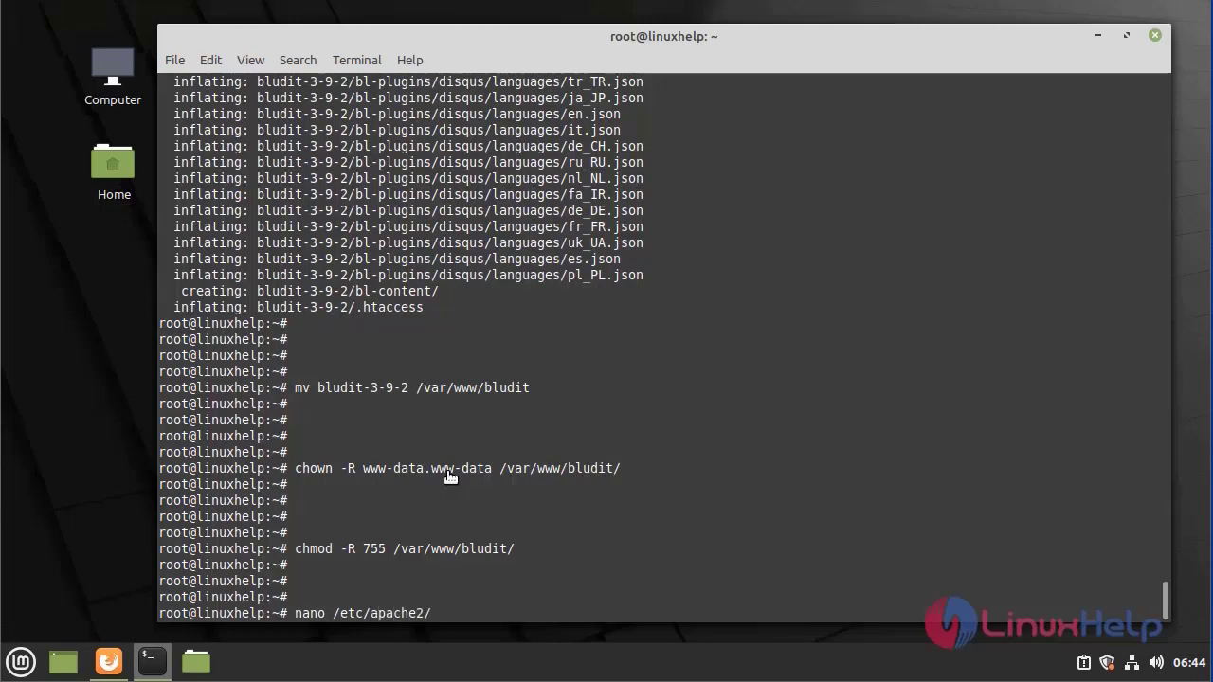
type("sites-av")
key("Tab")
type("a")
key("BackSpace")
type("ble/bl")
type("u")
type("dit.")
key("BackSpace")
type(".conf")
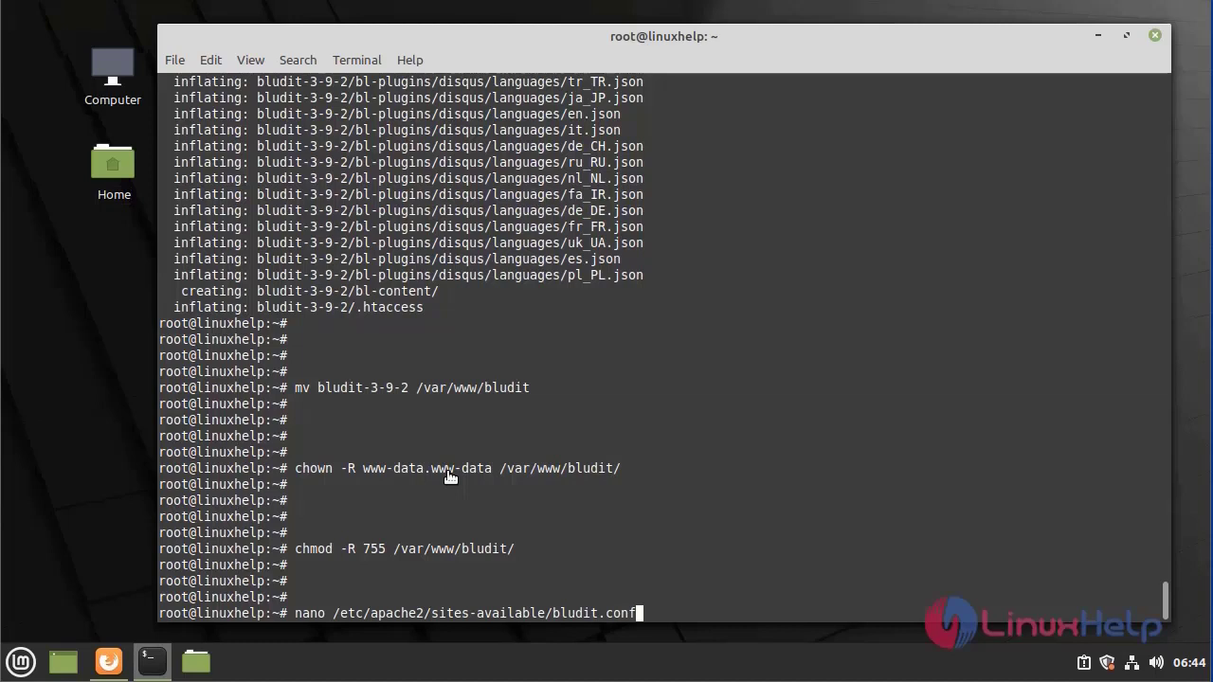
key("Return")
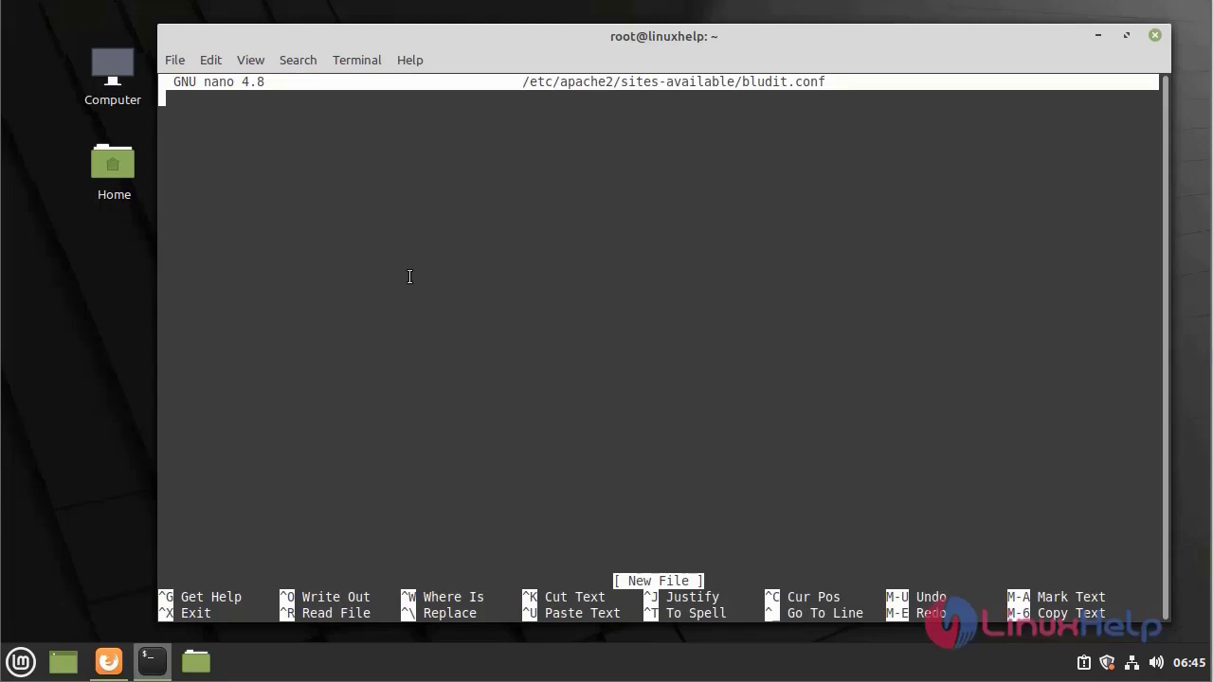
type("<Virtualhost *:80>   Servername www.linuxhelp1.com \tdocumentroot /var/www/bludit <directory /var/www/bludit> allowoverride all allow from all </directory> </Virtualhost>")
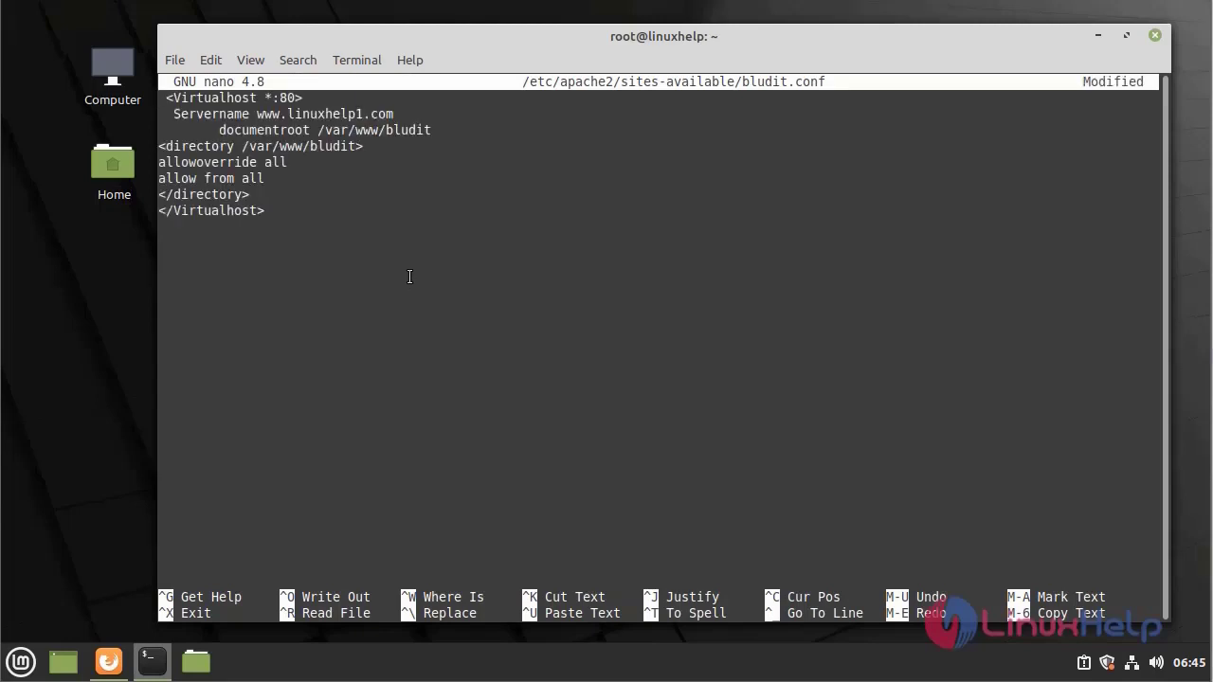
key("ctrl+o")
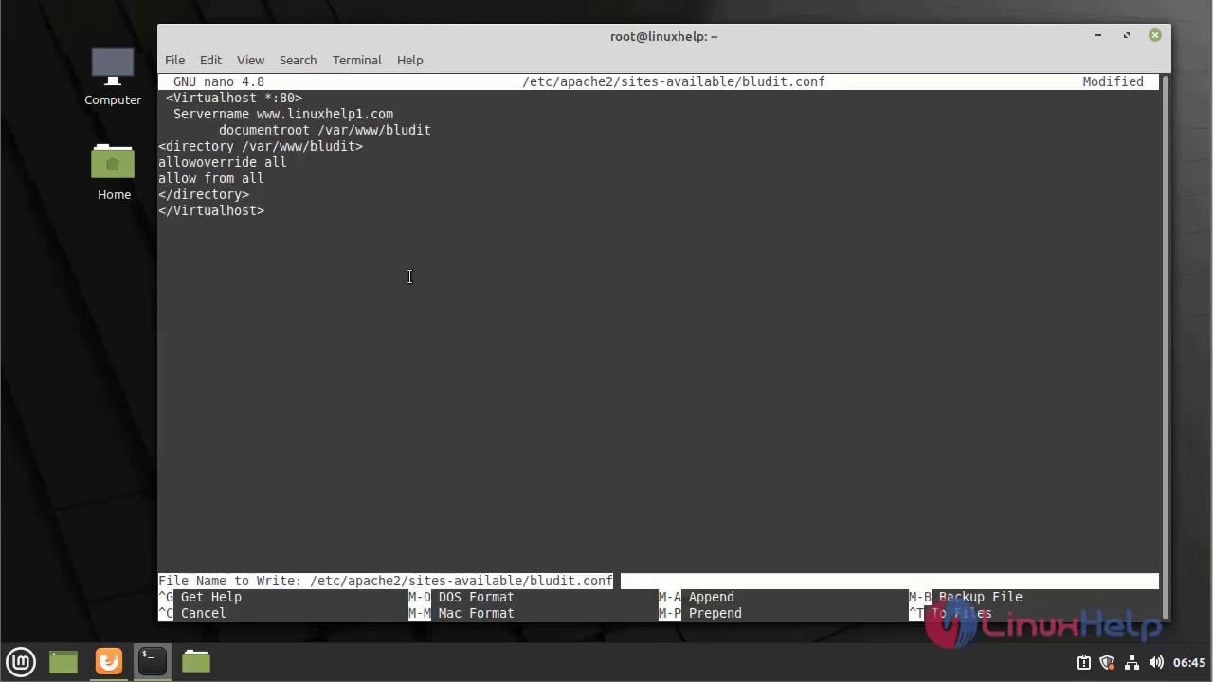
key("Return")
Exit nano and disable Apache's site with a2dissite 000-default.conf.
key("ctrl+x")
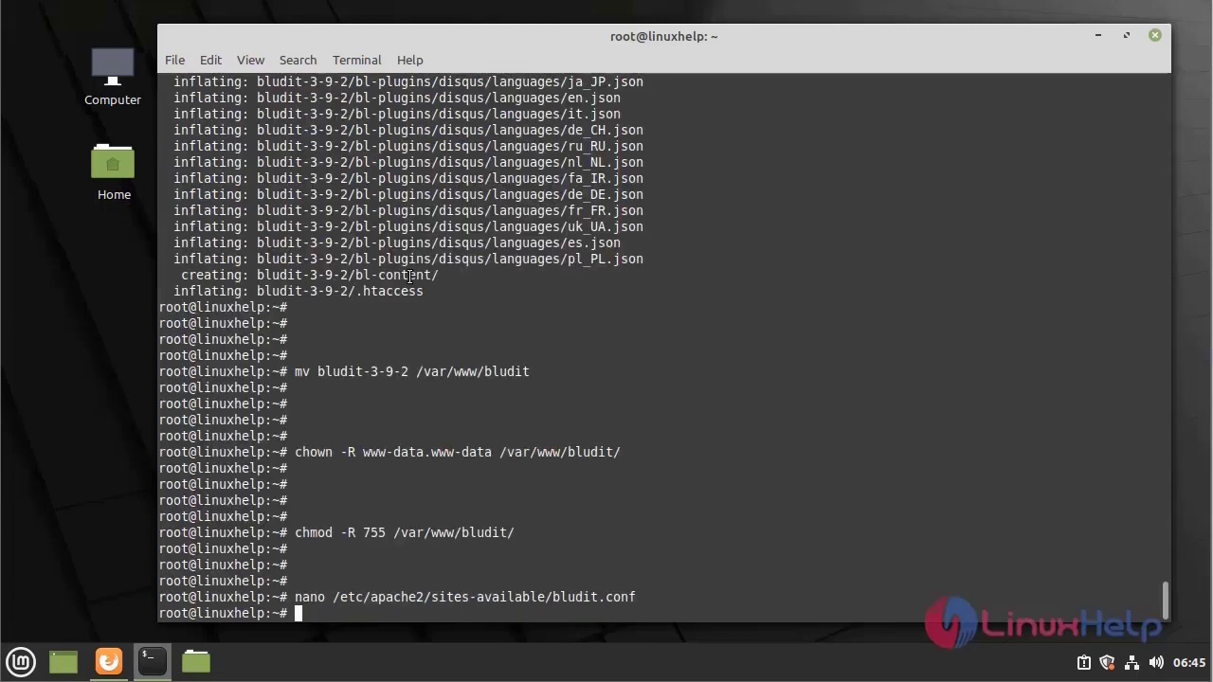
key("Return")
key("Return")
key("Return")
key("Return")
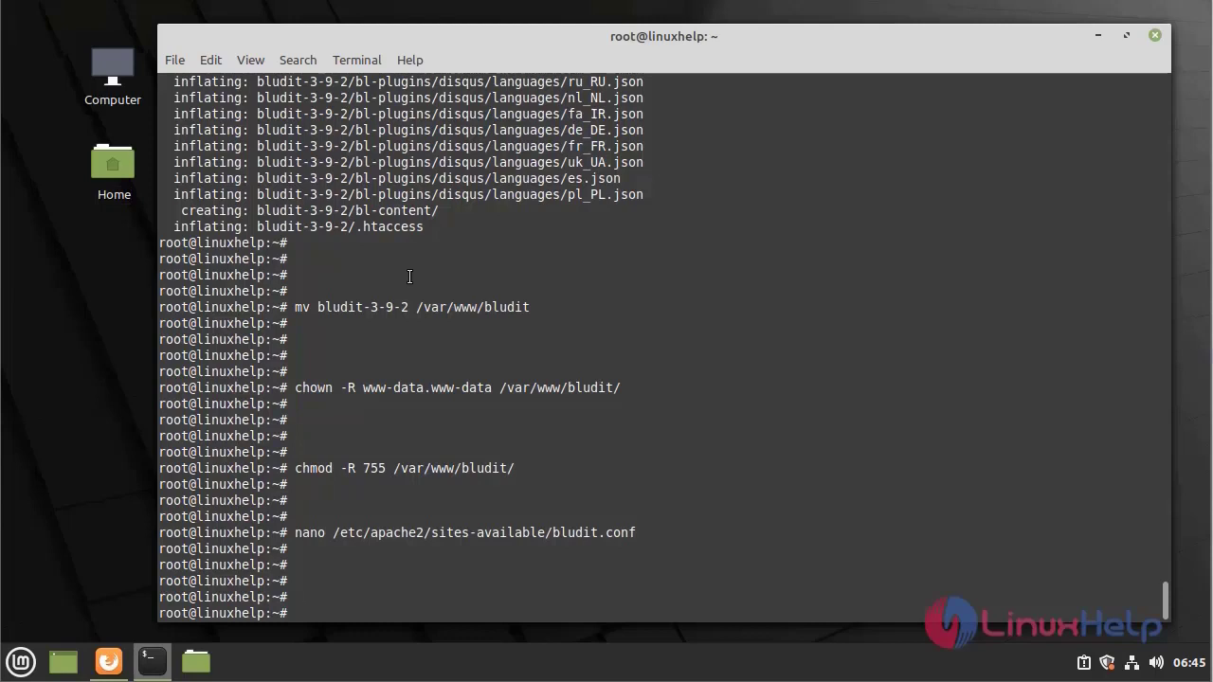
type("a2")
type("didd")
key("BackSpace")
key("BackSpace")
type("ssite 000-")
type("fault.conf")
key("Return")
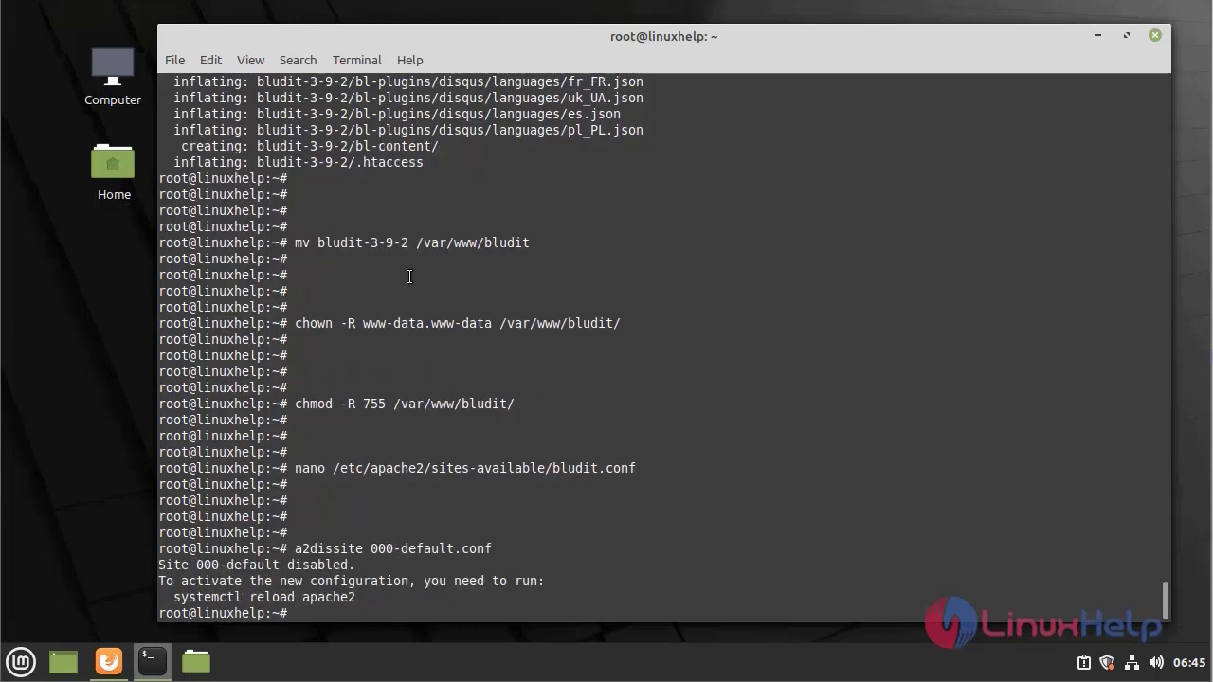
key("Return")
key("Return")
key("Return")
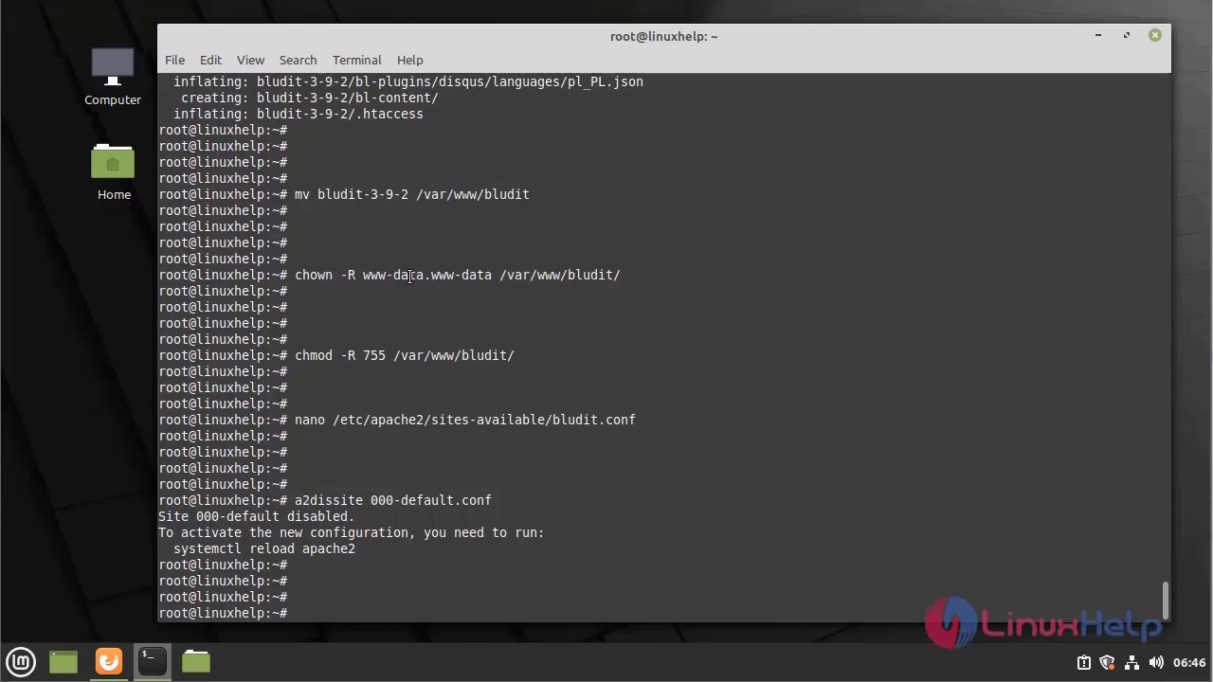
Enable the bludit Apache site with a2ensite bludit.conf.
type("a2")
type("ensite")
type(" bludit.conf")
key("Return")
key("Return")
key("Return")
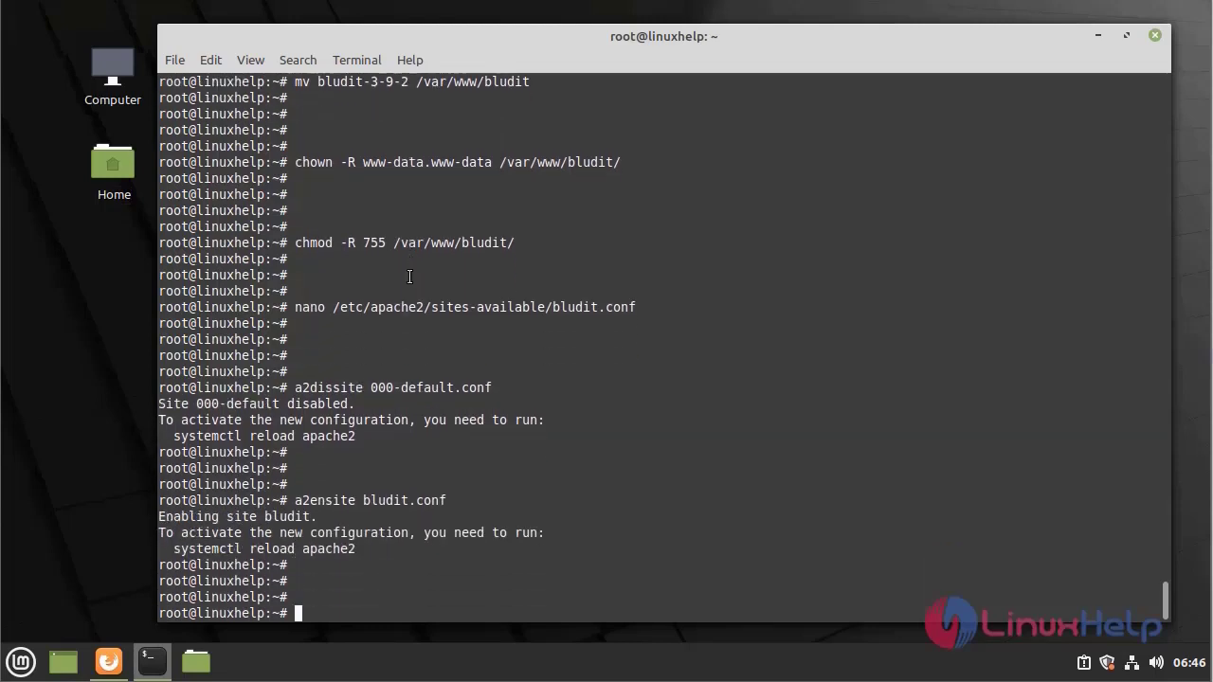
key("Return")
key("Return")
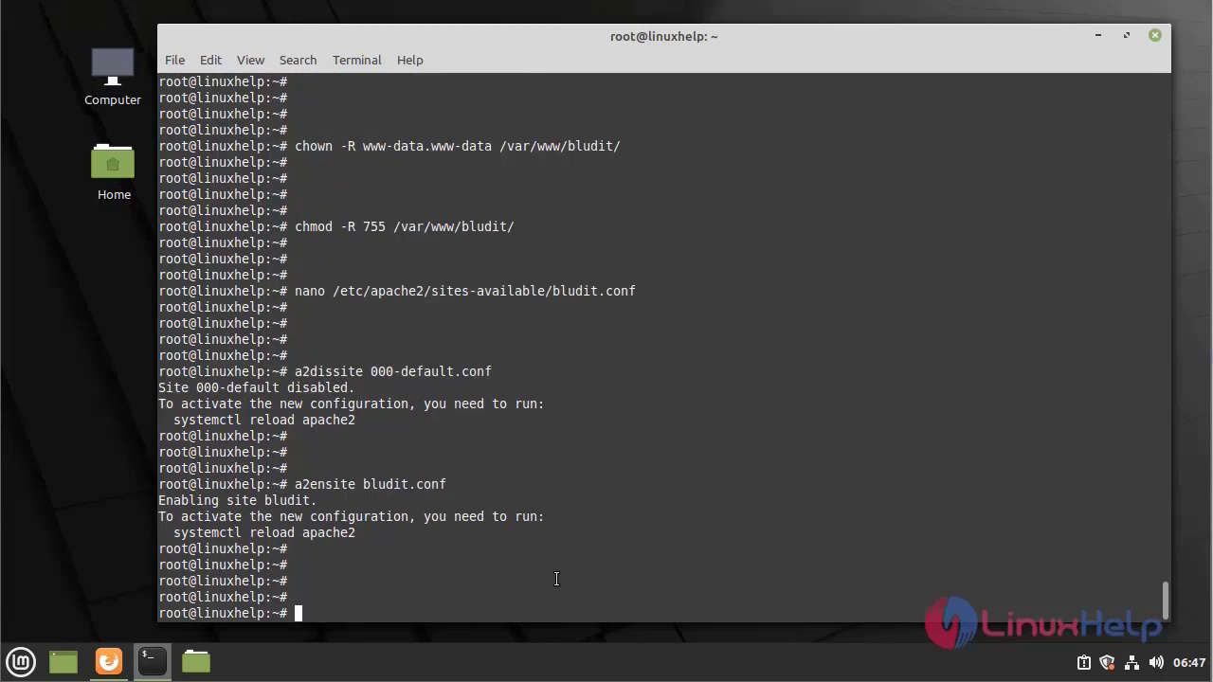
Enable Apache's rewrite module with a2enmod rewrite.
type("a2en")
type("mod ")
type("rewrite")
key("Return")
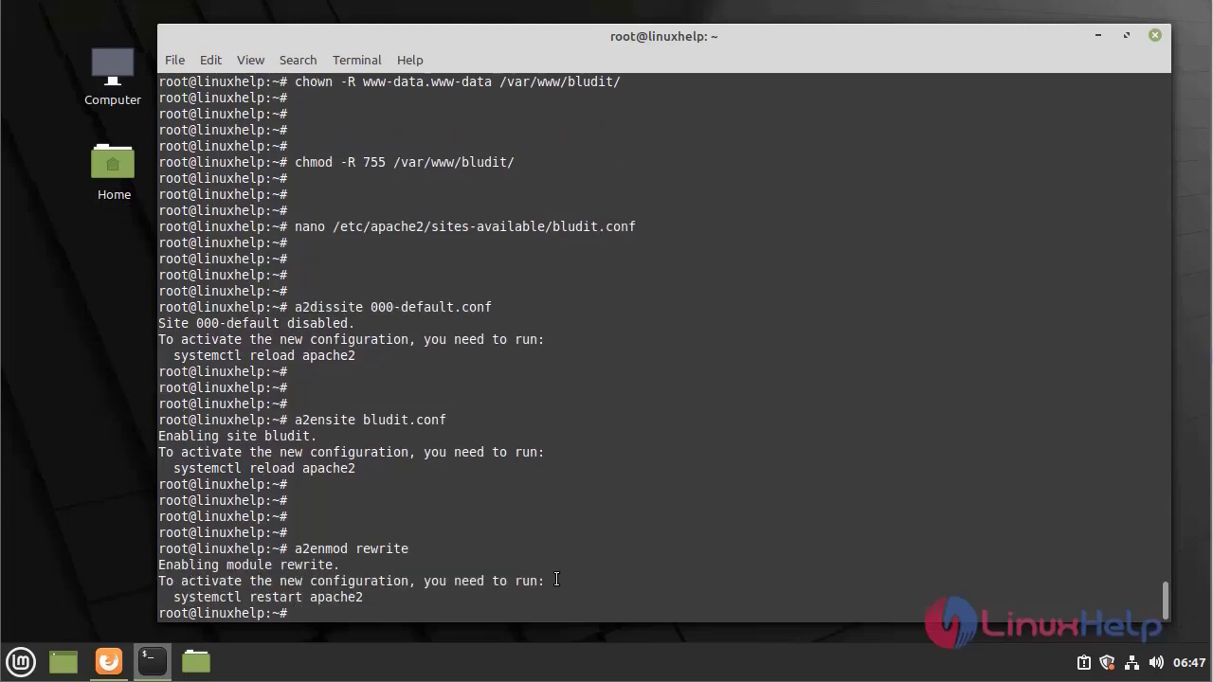
key("Return")
key("Return")
key("Return")
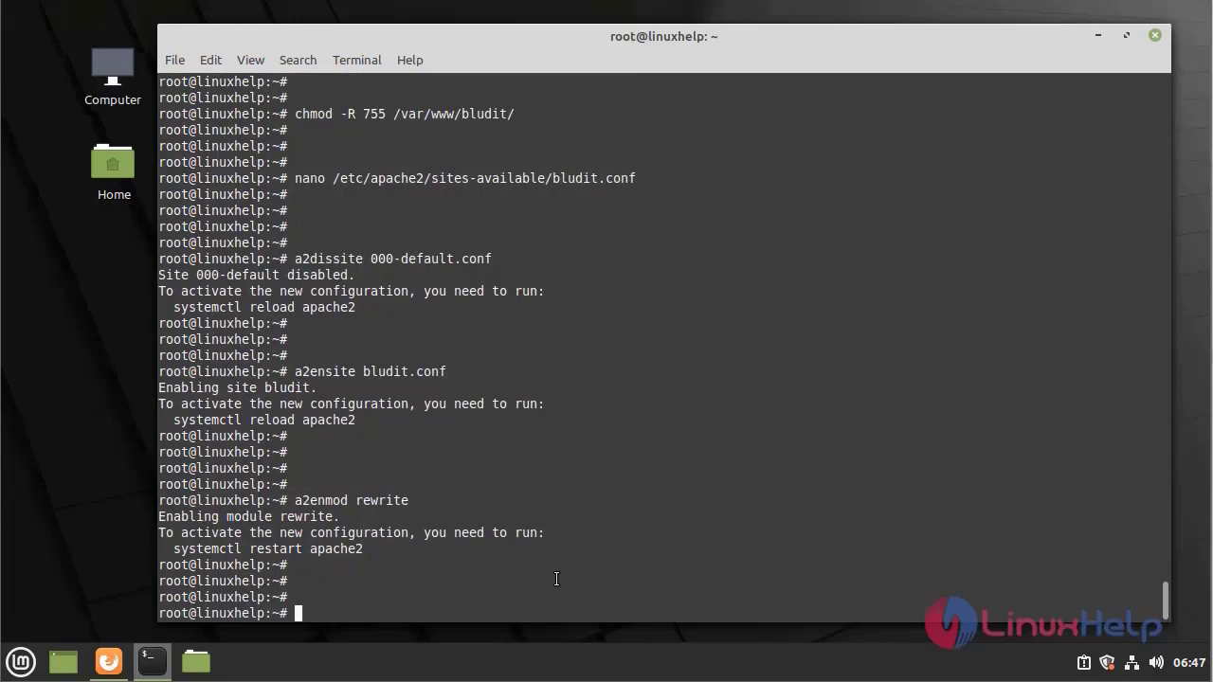
type("nano ")
type("/etc/")
type("hosts")
key("Return")
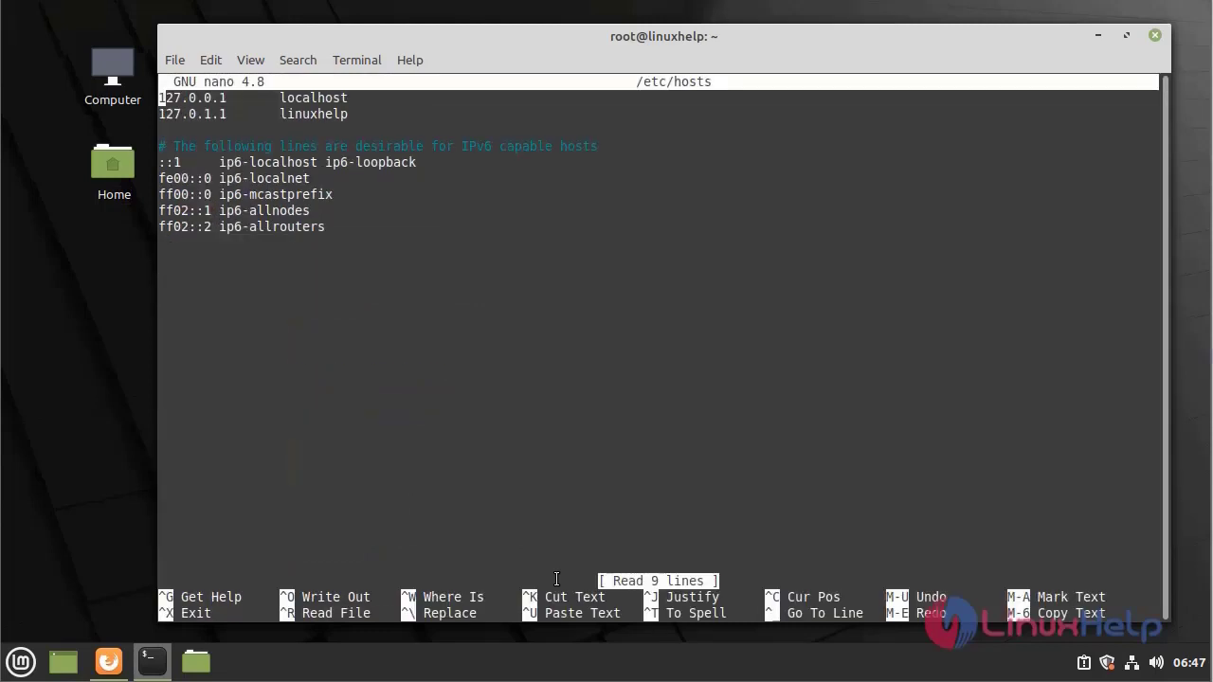
key("Down")
key("Down")
type("192.168.6.116")
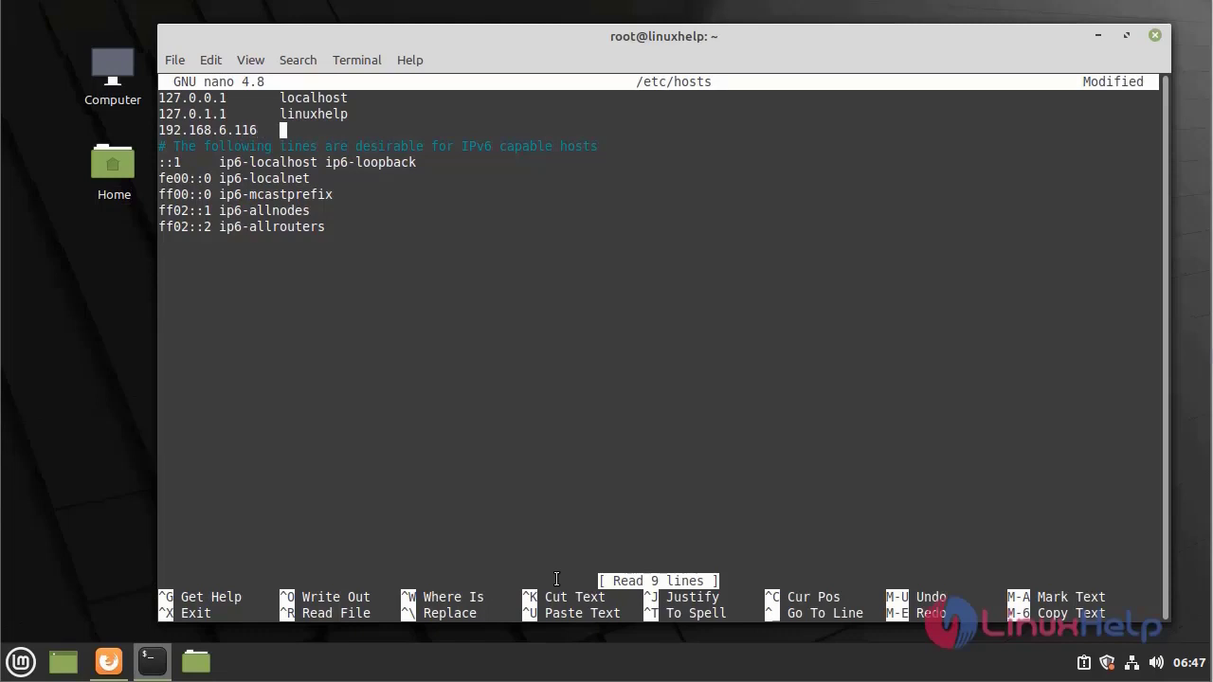
key("Tab")
type("www.")
type("linuxhelp1.com")
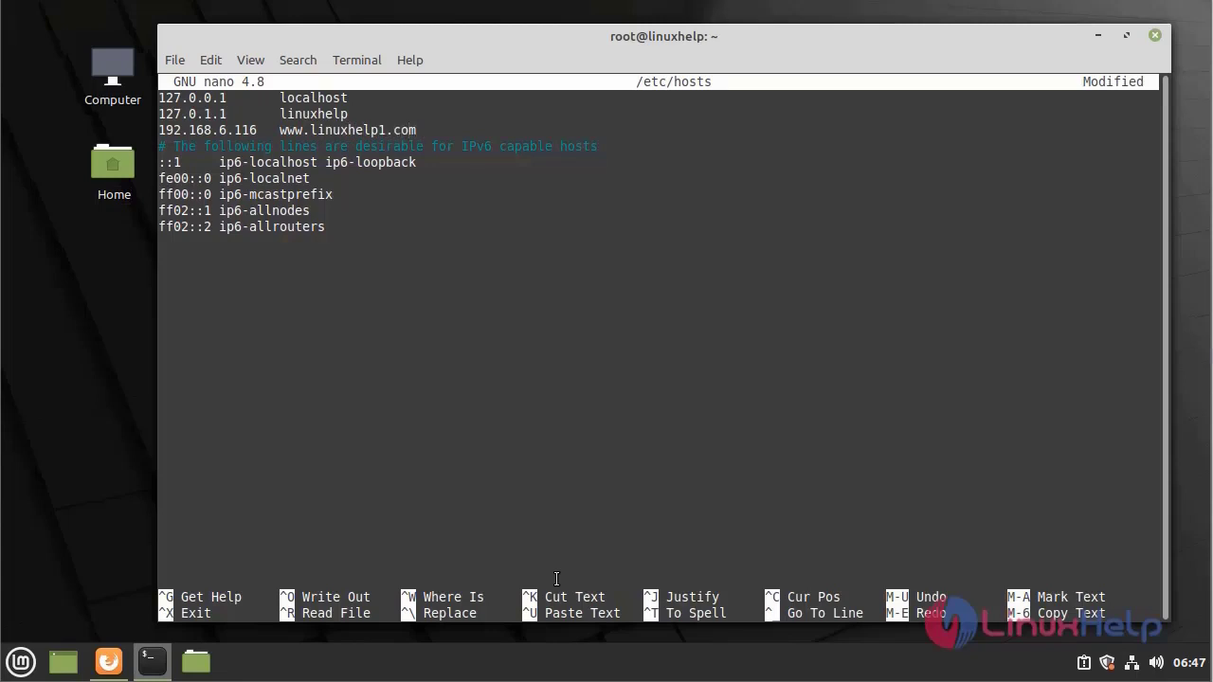
key("ctrl+o")
key("Return")
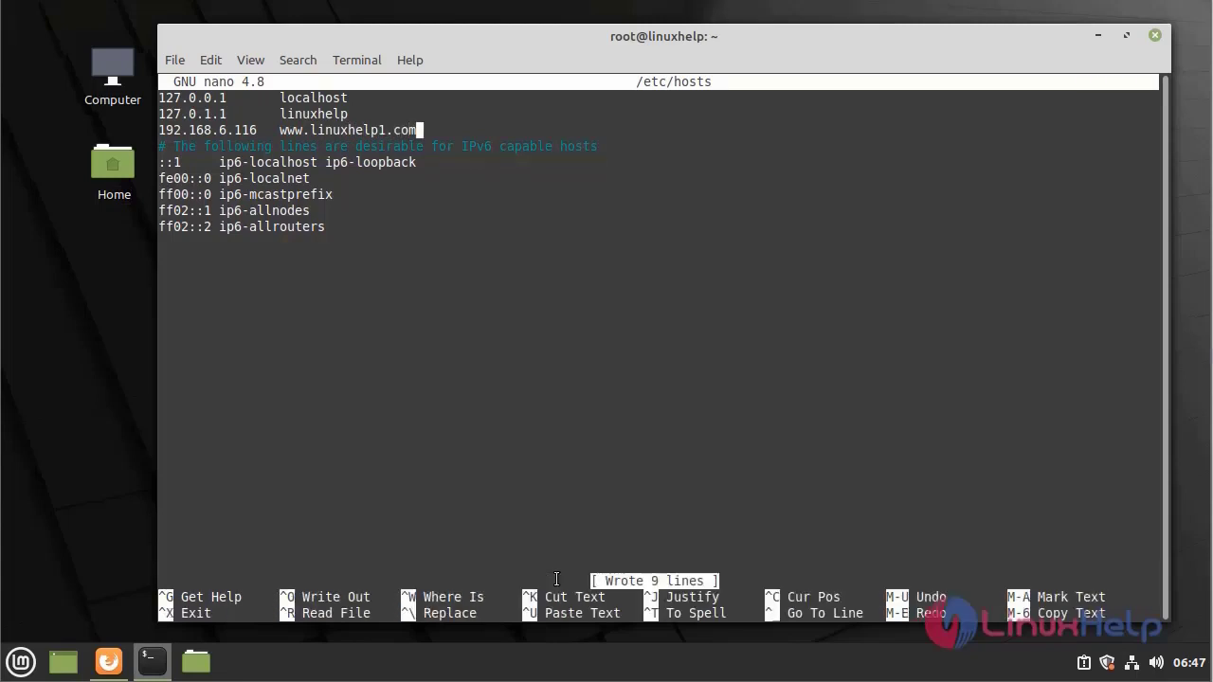
Exit nano and restart Apache with systemctl restart apache2.
key("ctrl+x")
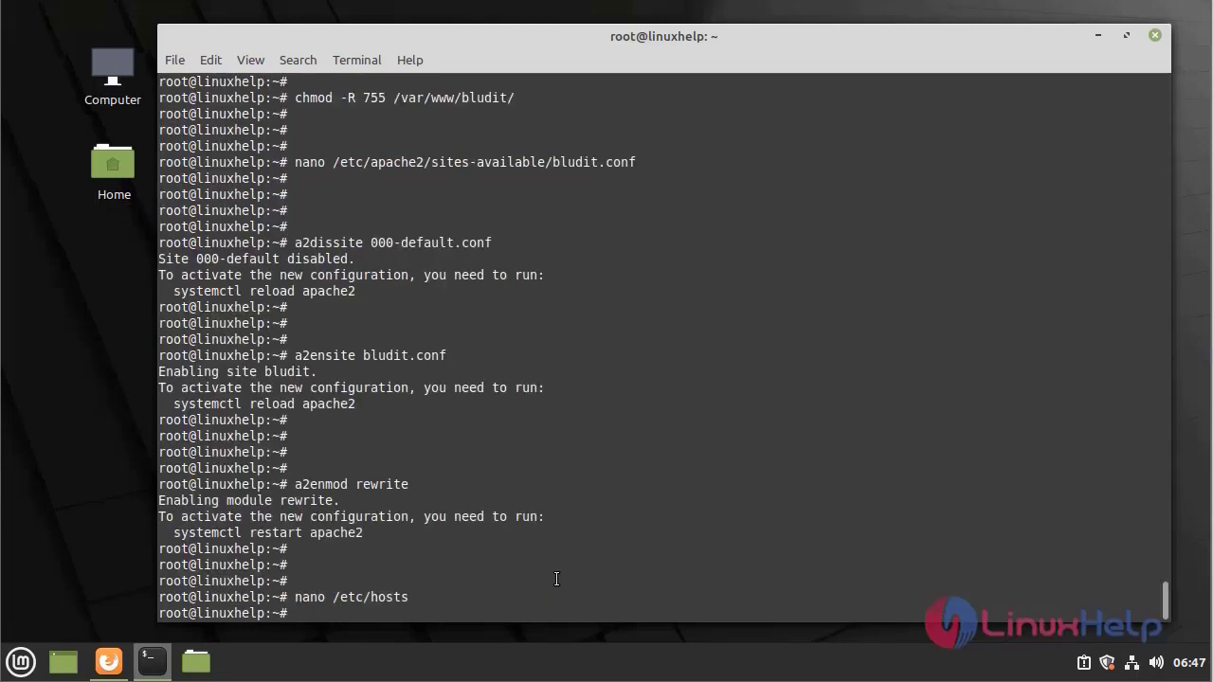
key("Return")
key("Return")
key("Return")
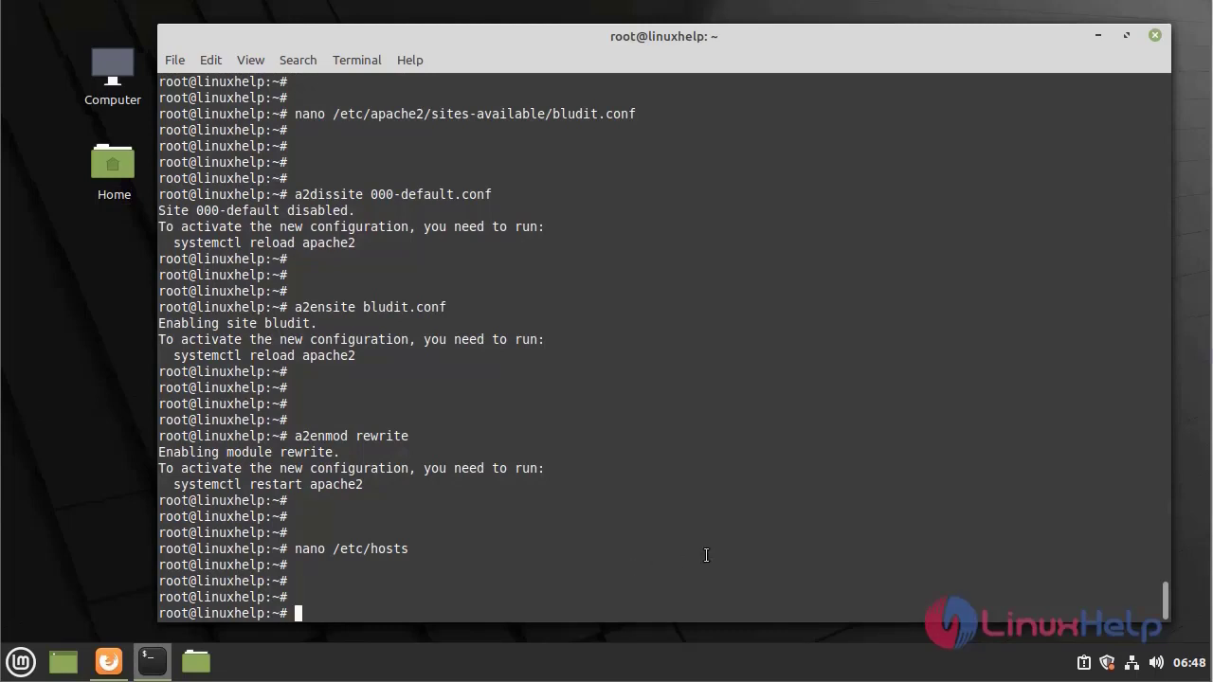
type("syste")
type("mctl restart ")
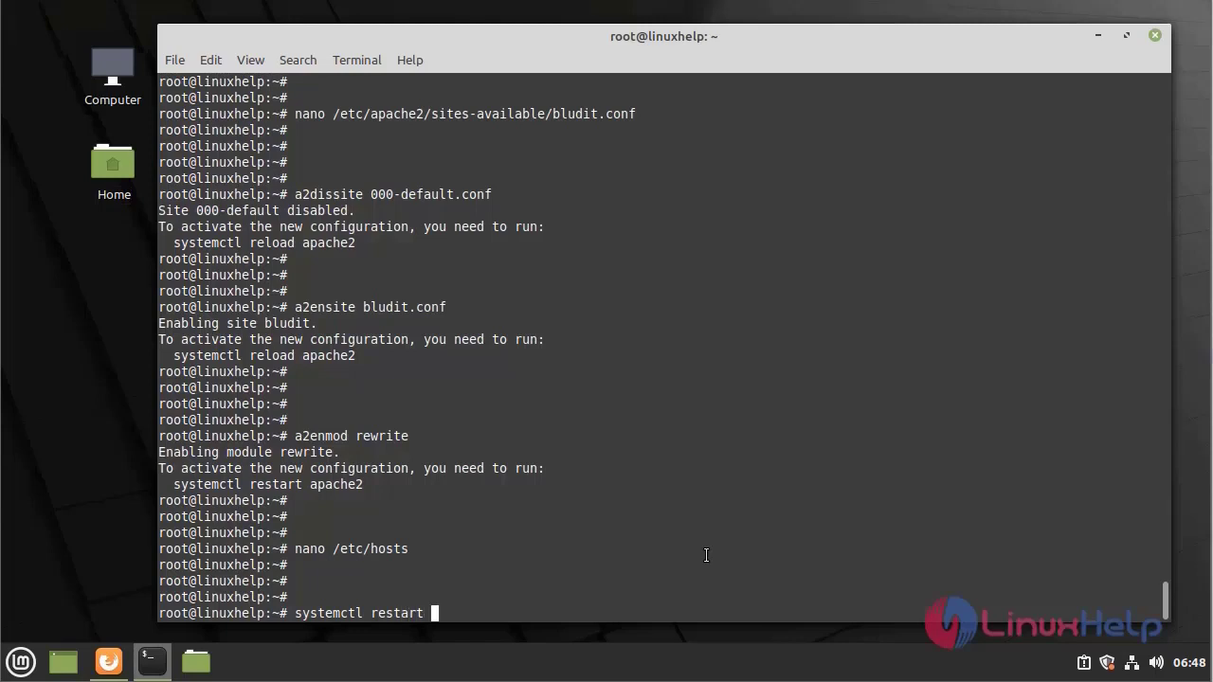
type("apache")
type("2")
key("Return")
key("Return")
key("Return")
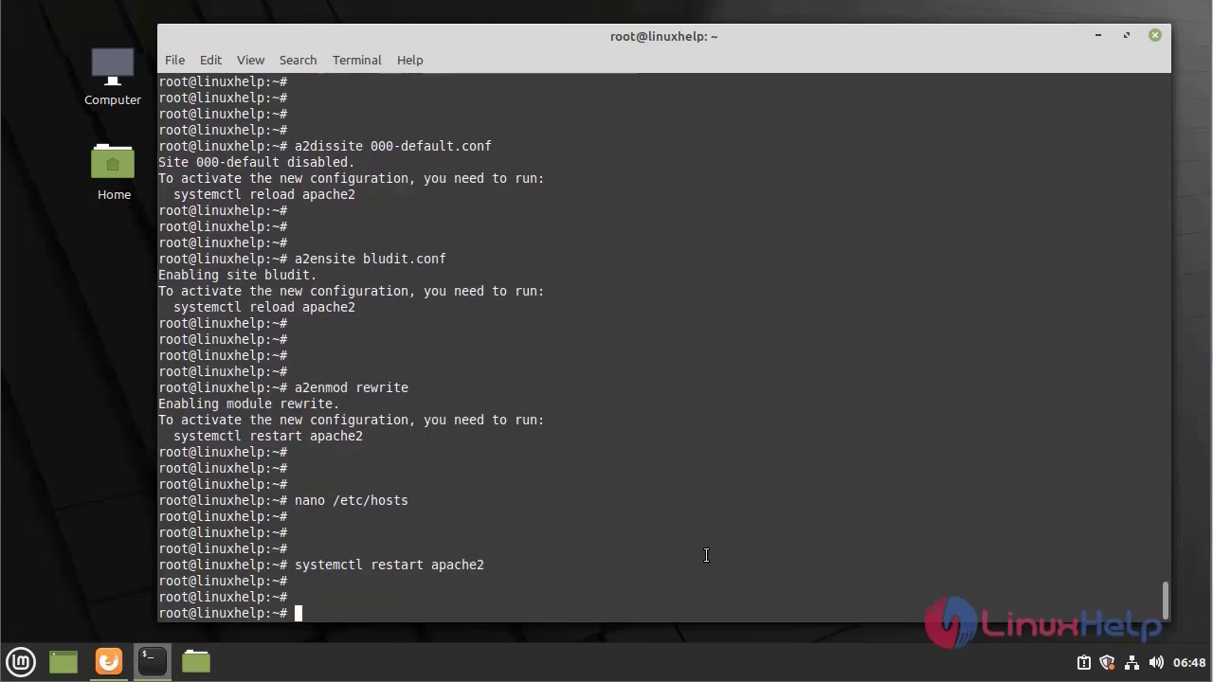
key("Return")
key("Return")
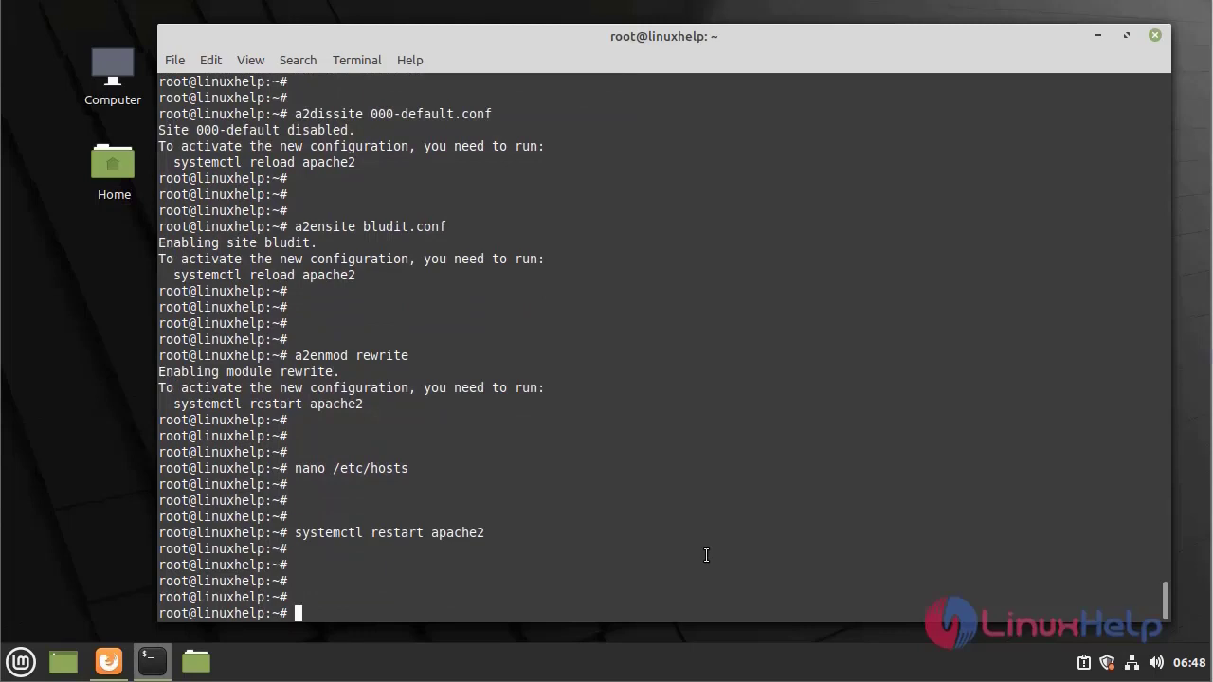
Check that apache2 is active (running) with systemctl status apache2.
type("systemctl ")
type("status ")
type("apache2")
key("Return")
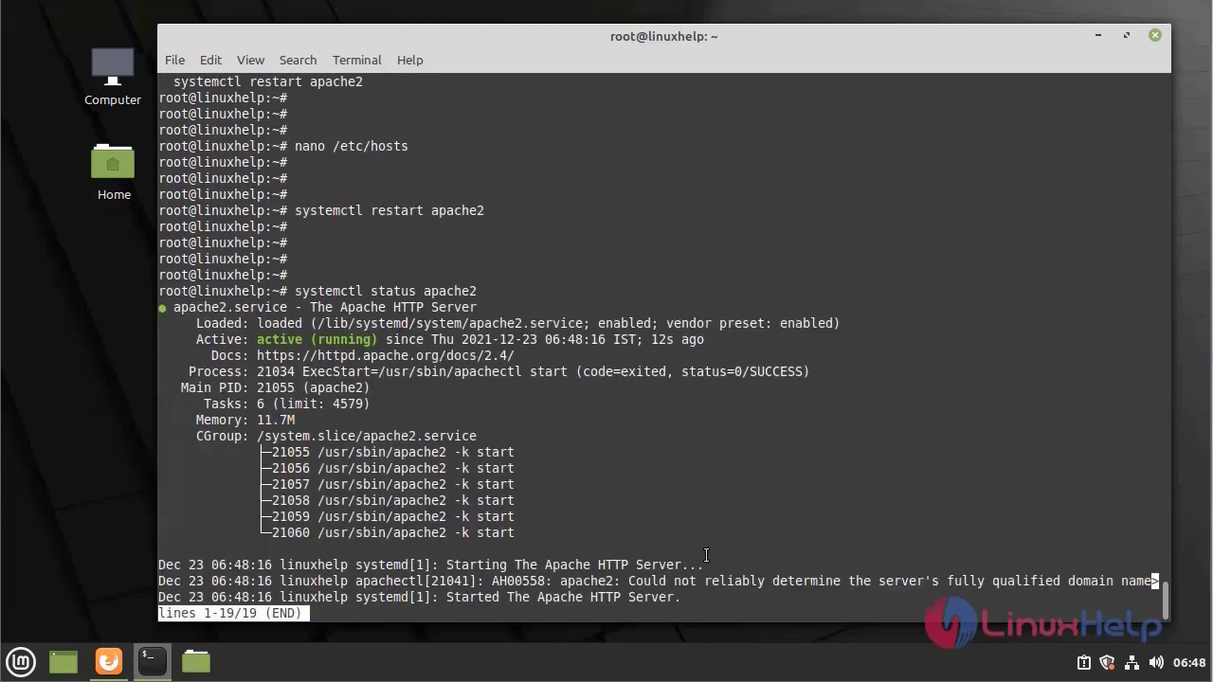
key("q")
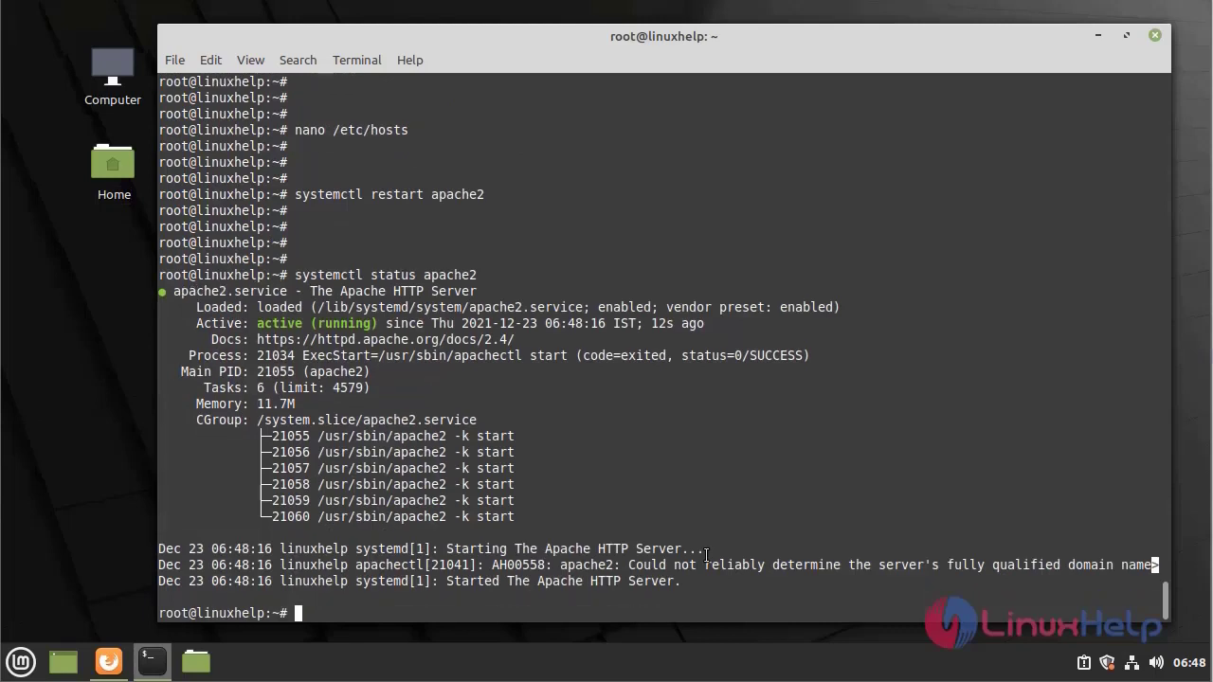
key("Return")
key("Return")
key("Return")
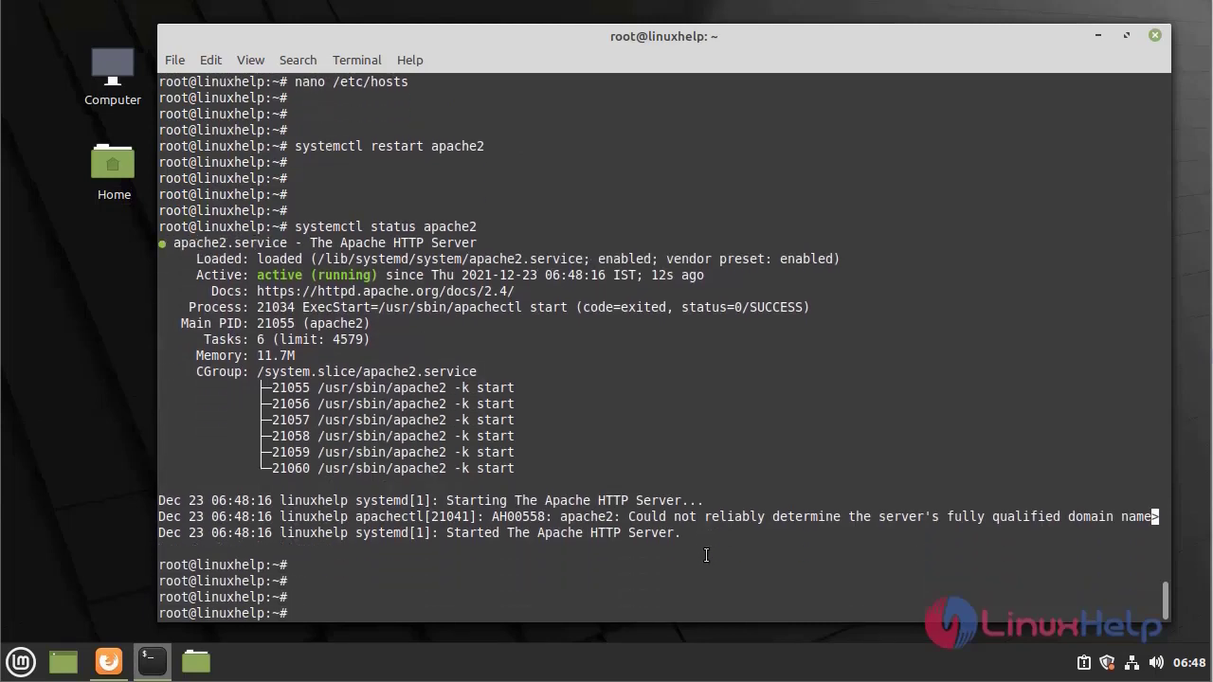
key("Return")
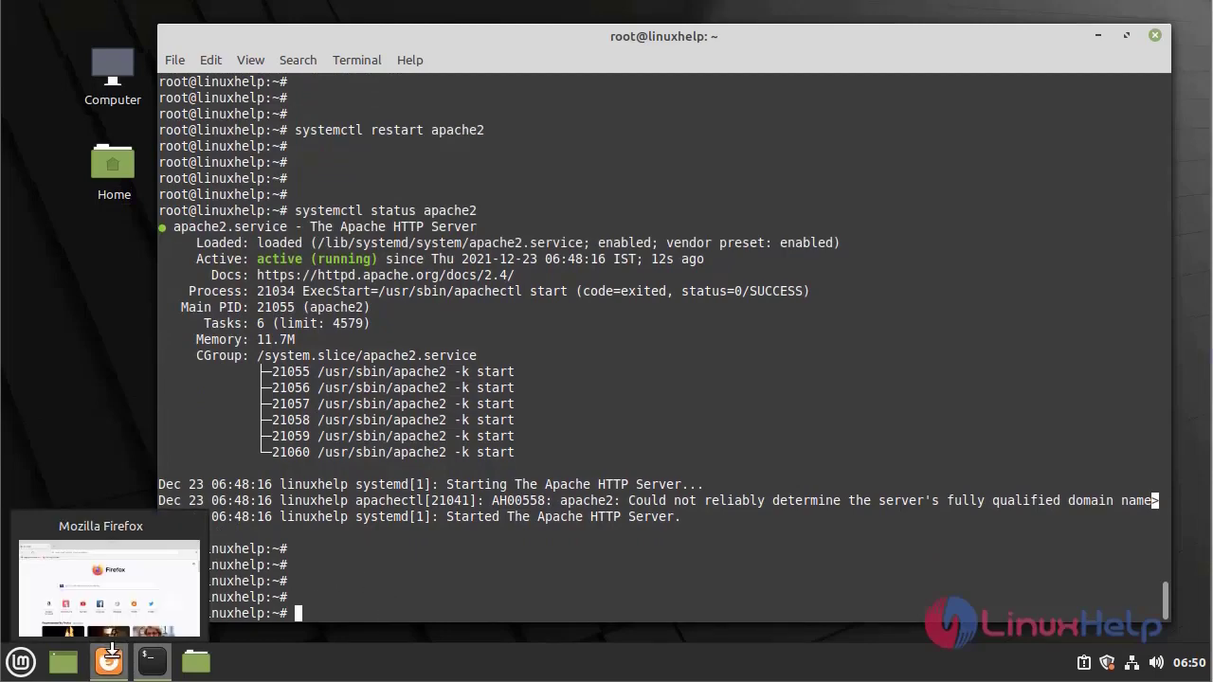
left_click(111, 654)
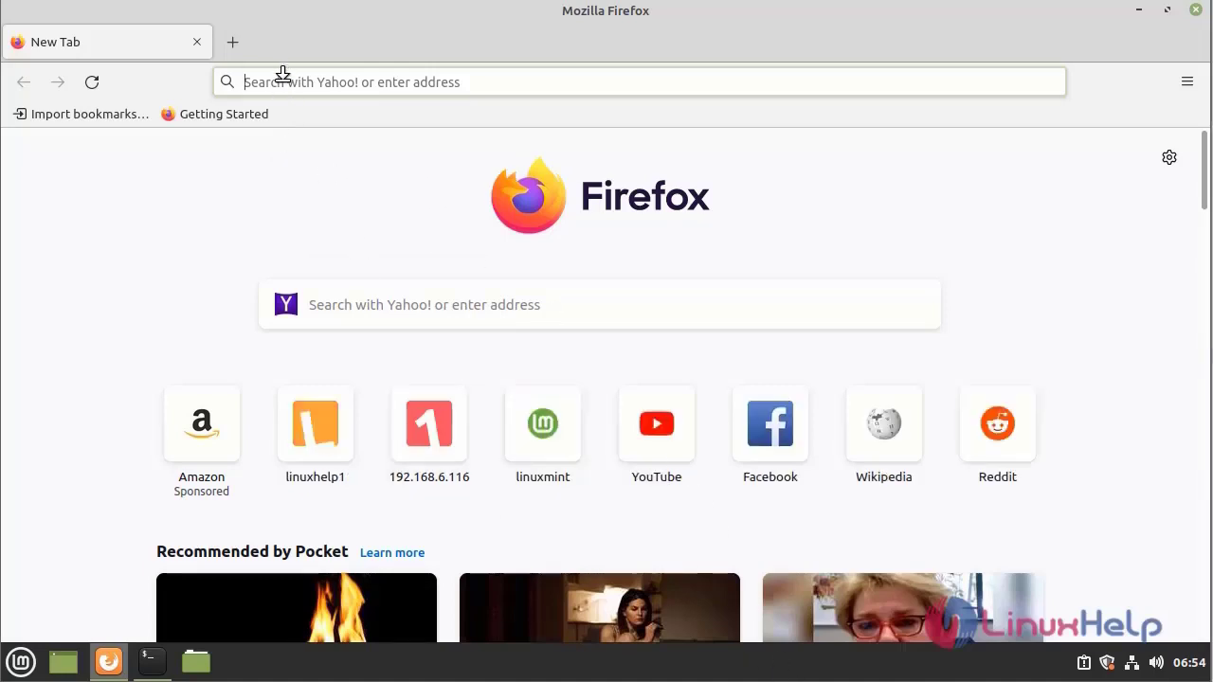
left_click(285, 78)
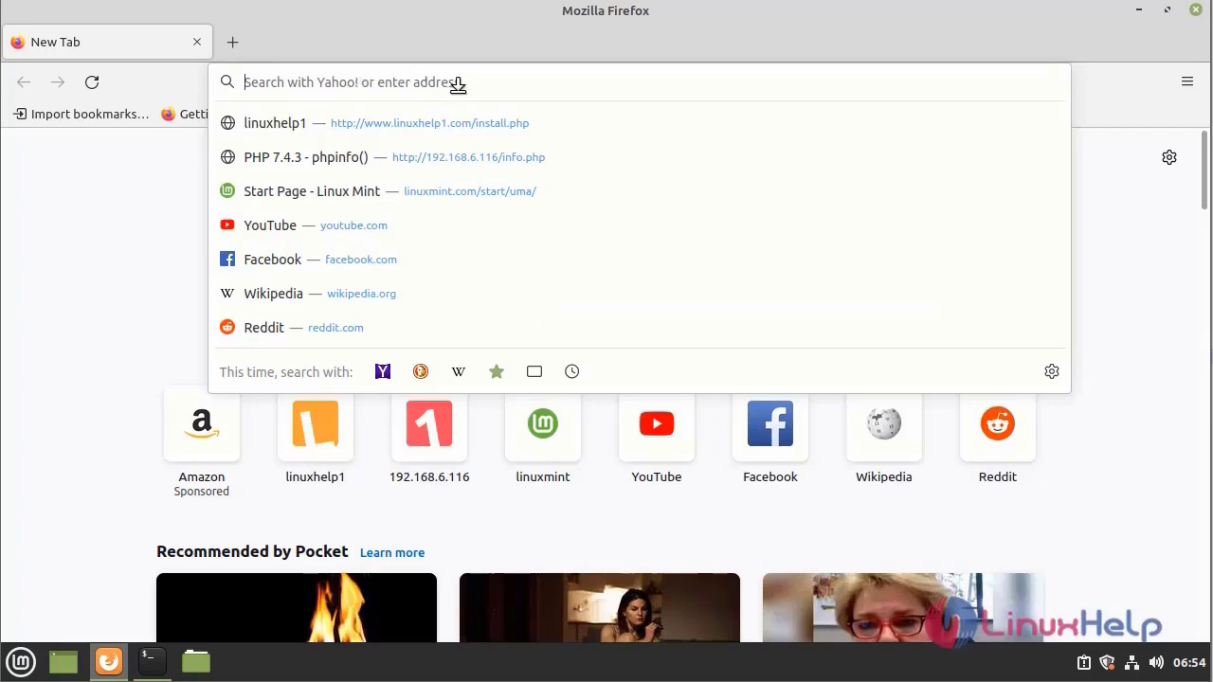
type("www.")
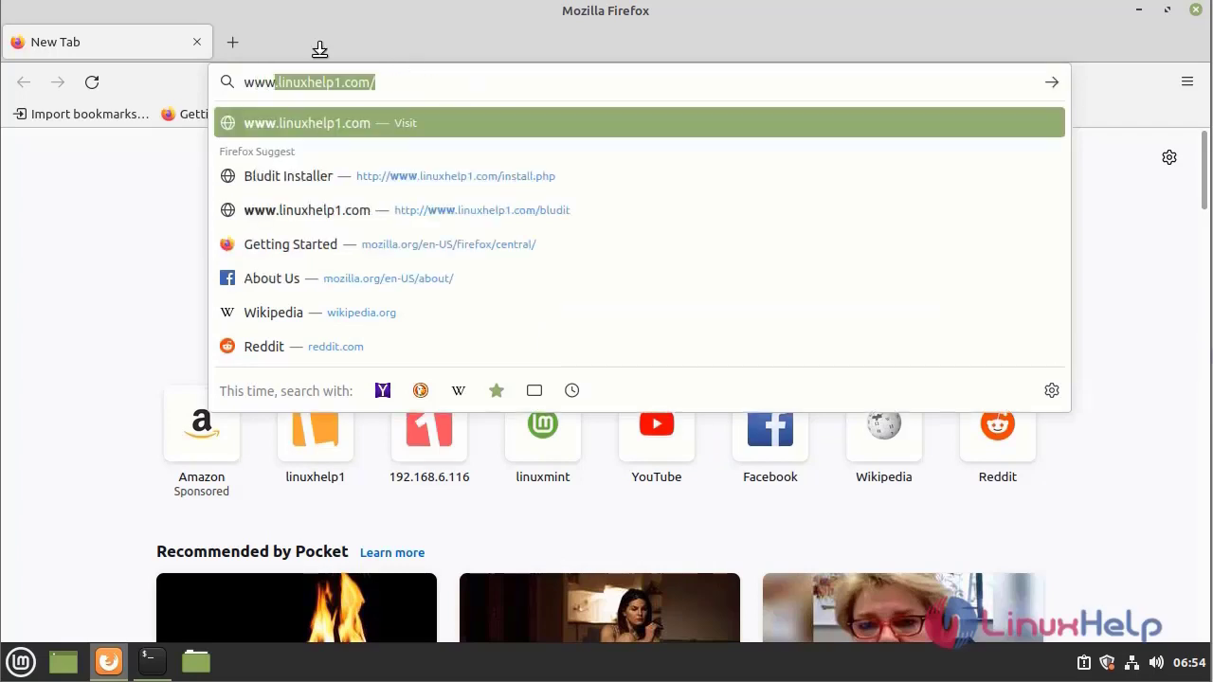
key("Right")
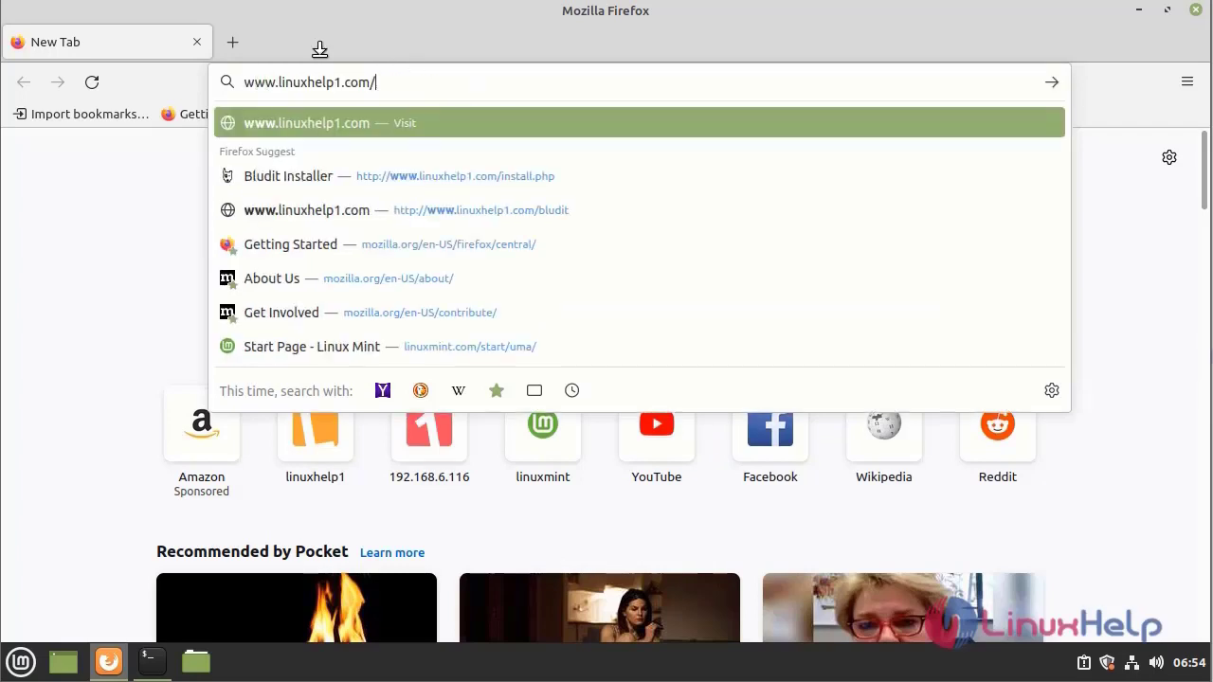
type("bl")
type("it")
key("Return")
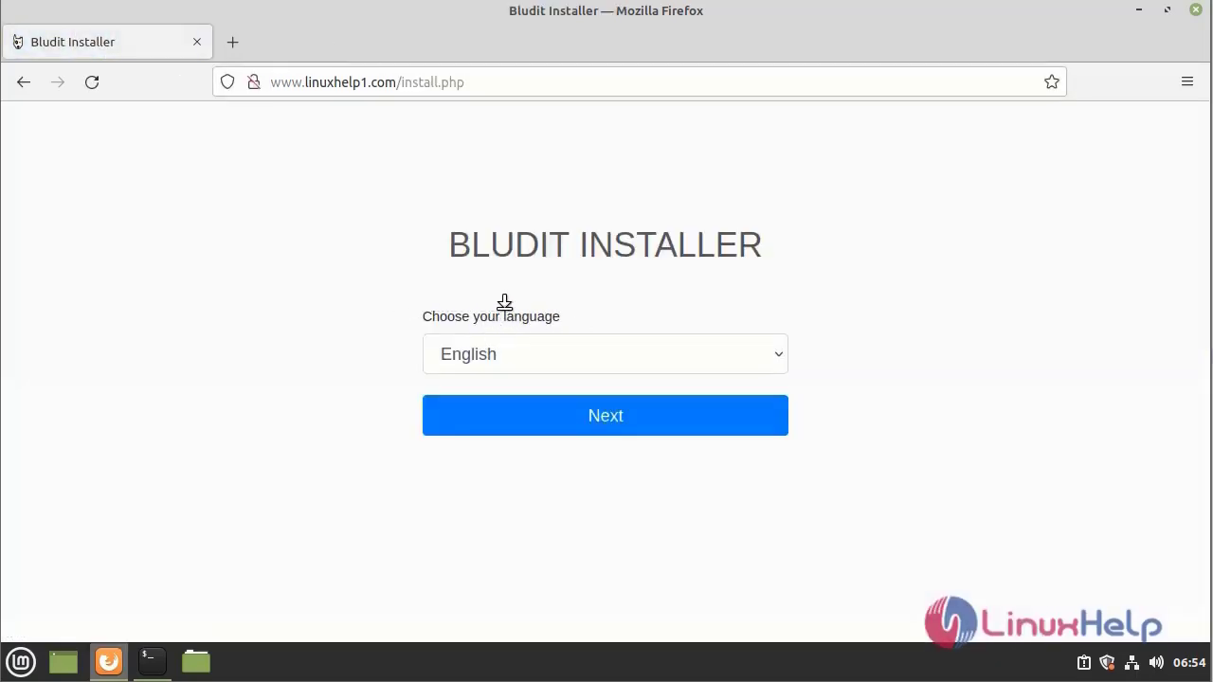
Keep English, set the admin password, and run the Bludit install.
left_click(527, 409)
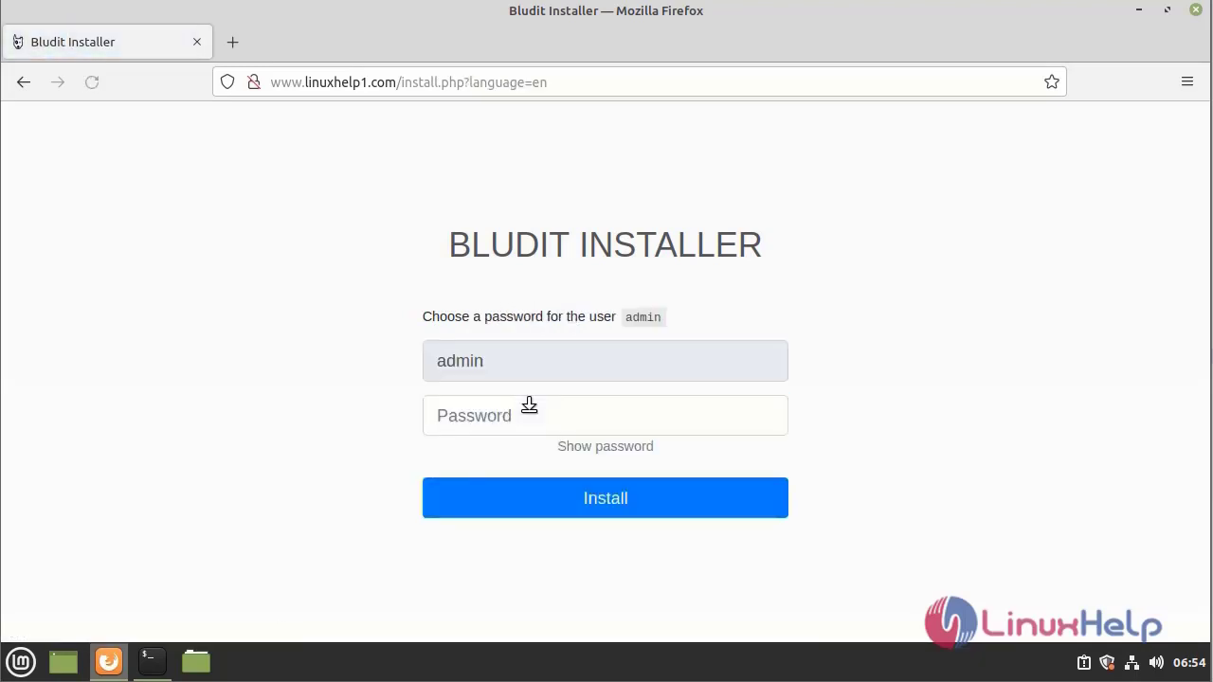
left_click(518, 409)
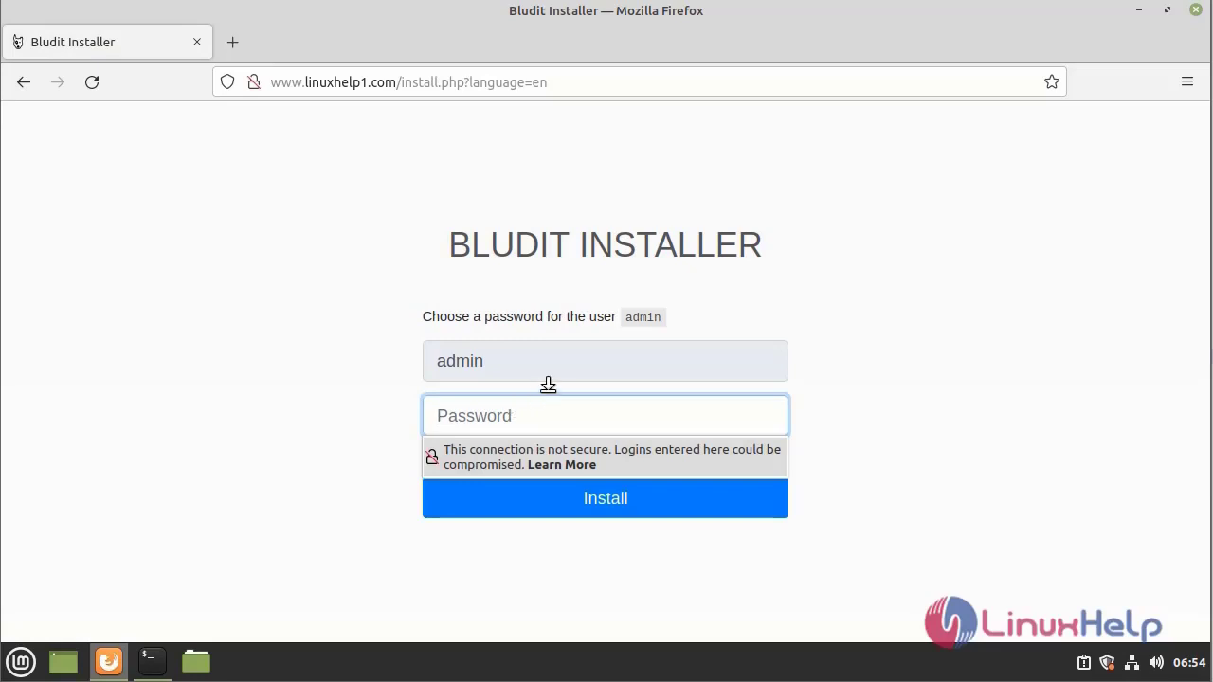
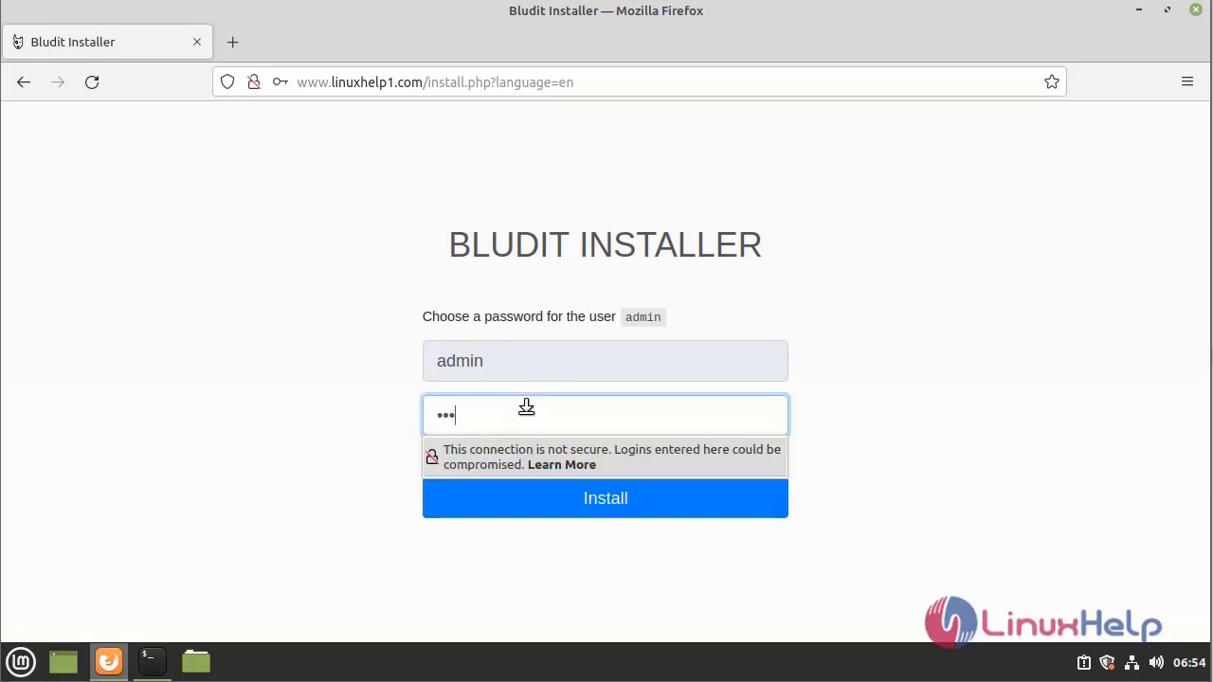
left_click(618, 506)
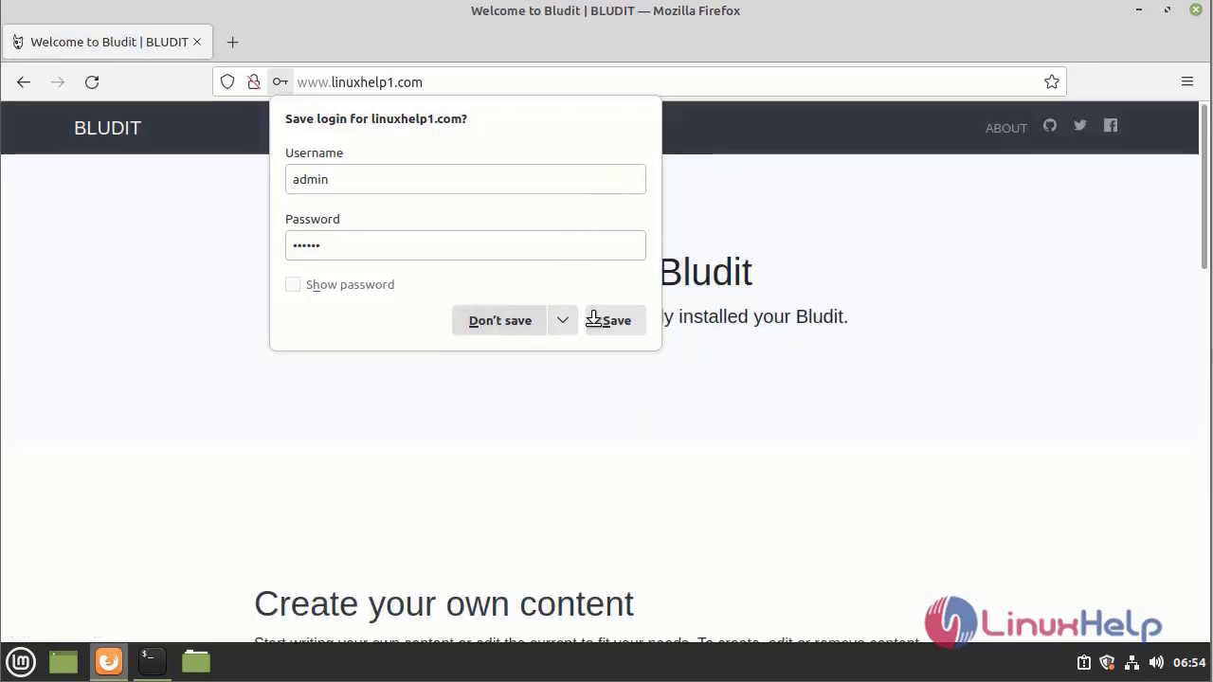
left_click(517, 321)
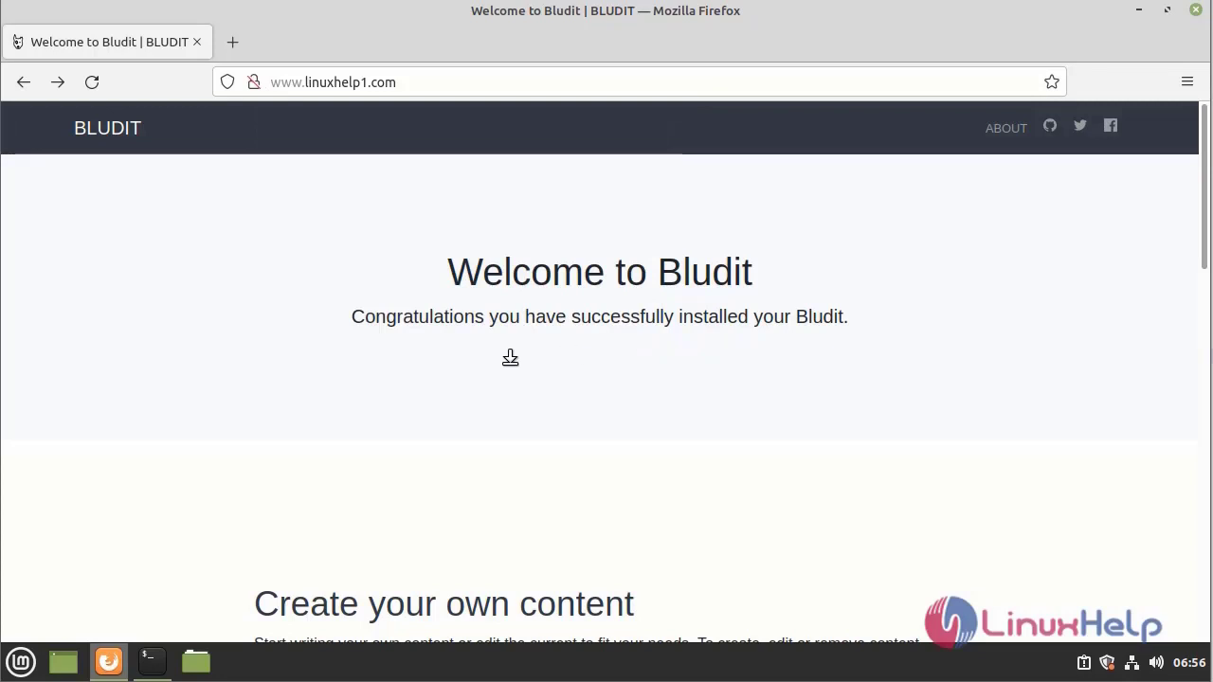
scroll(510, 355, "down", 5)
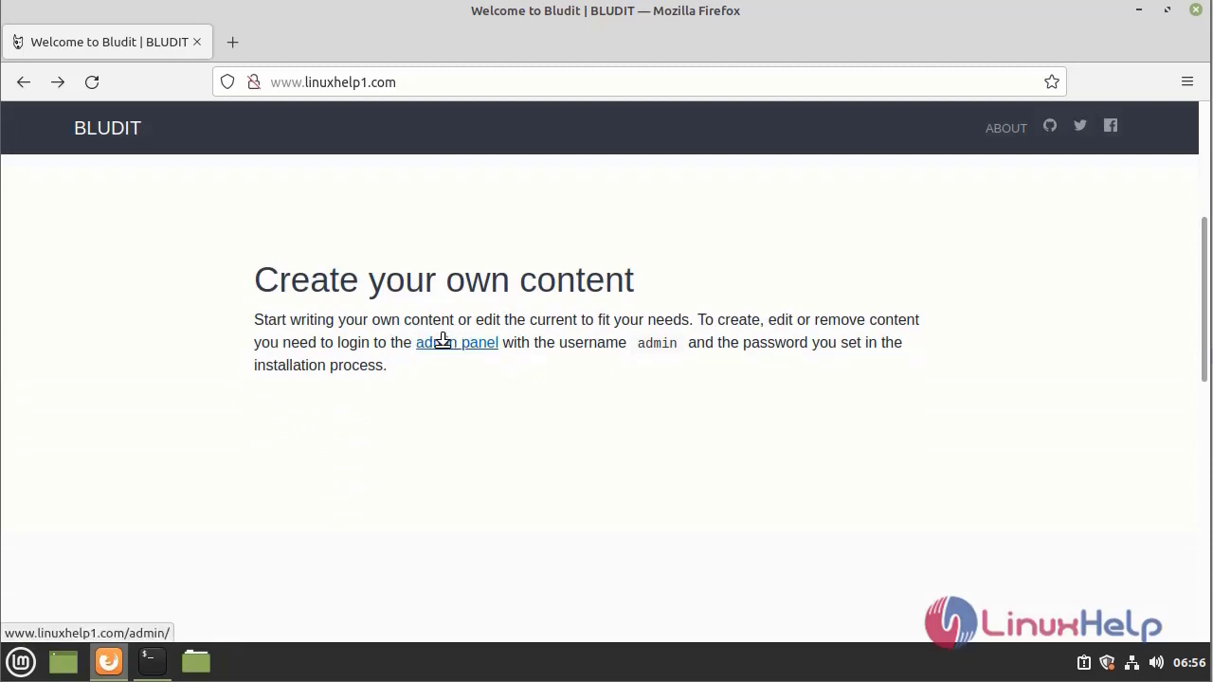
left_click(443, 341)
Sign in to Bludit with username admin and the account password.
left_click(483, 324)
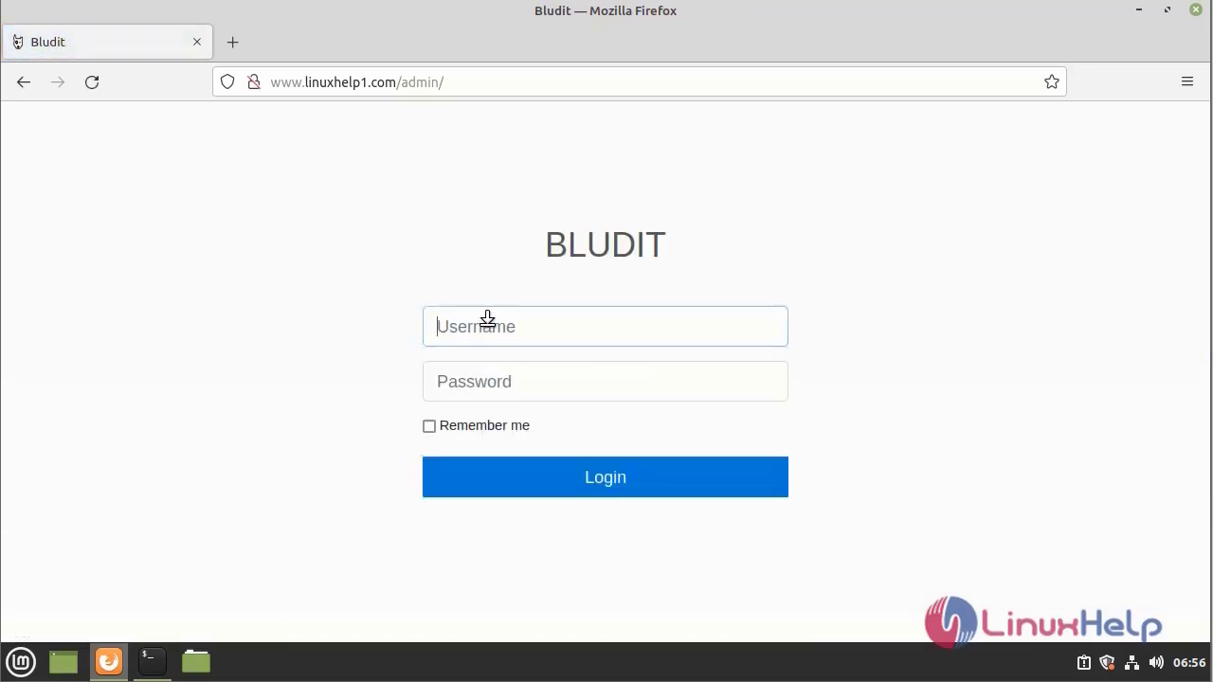
type("admin")
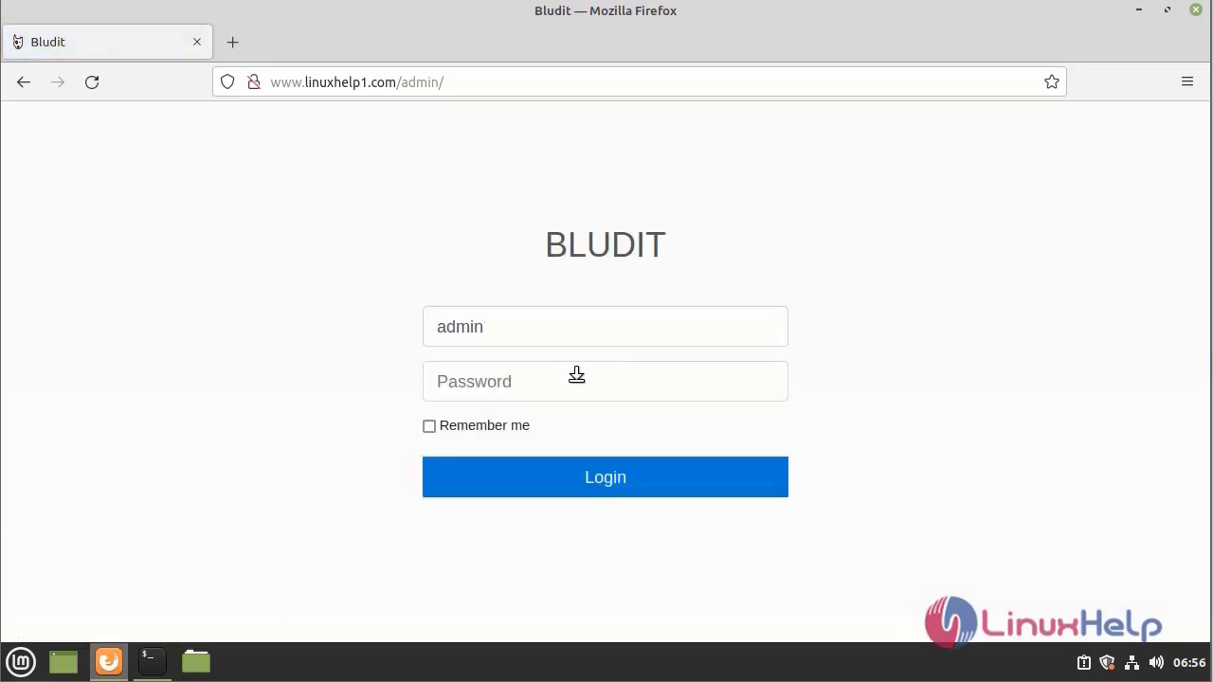
left_click(620, 379)
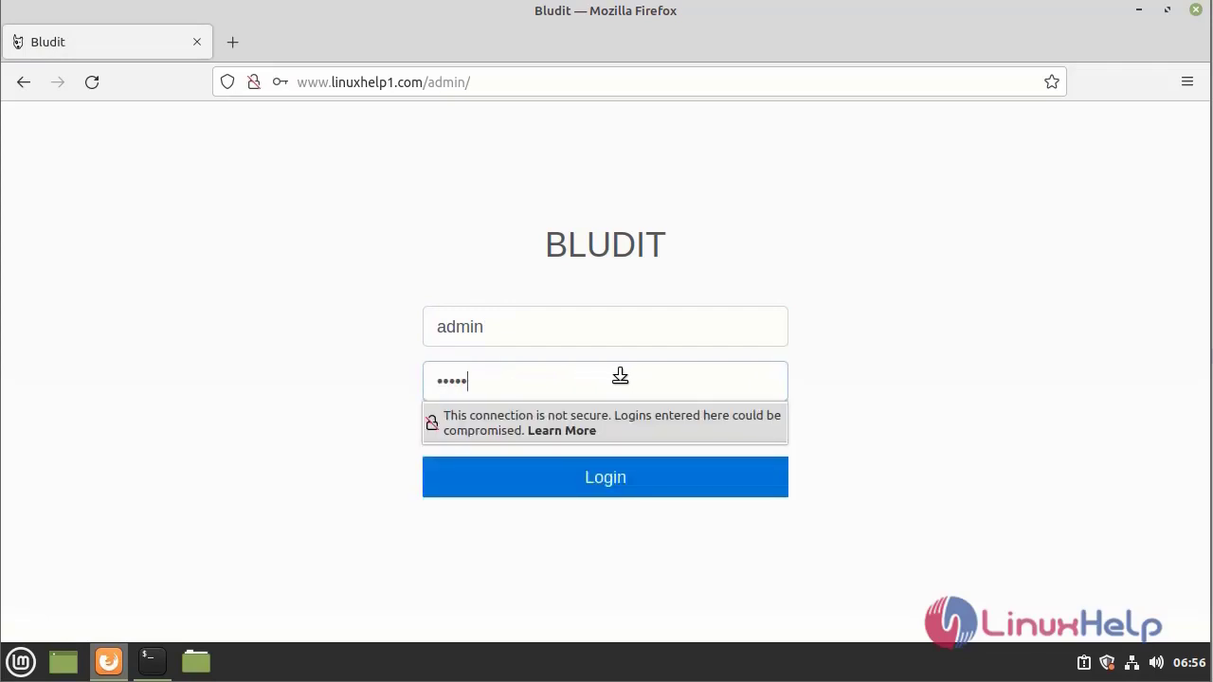
key("Return")
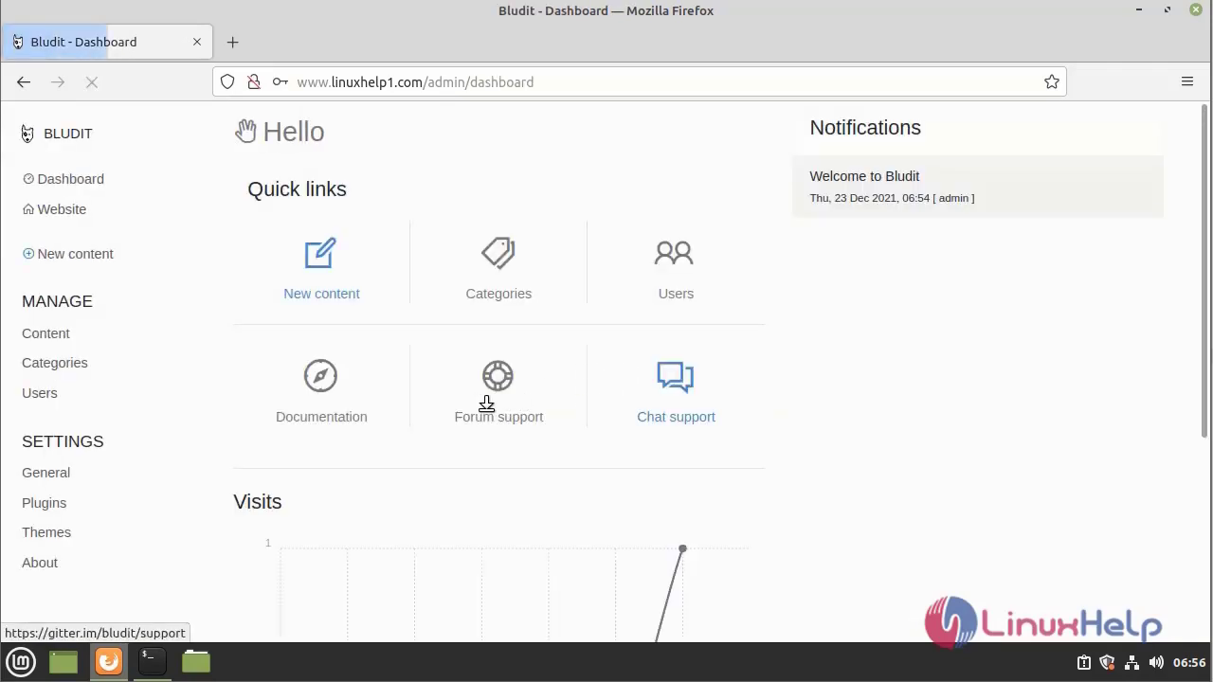